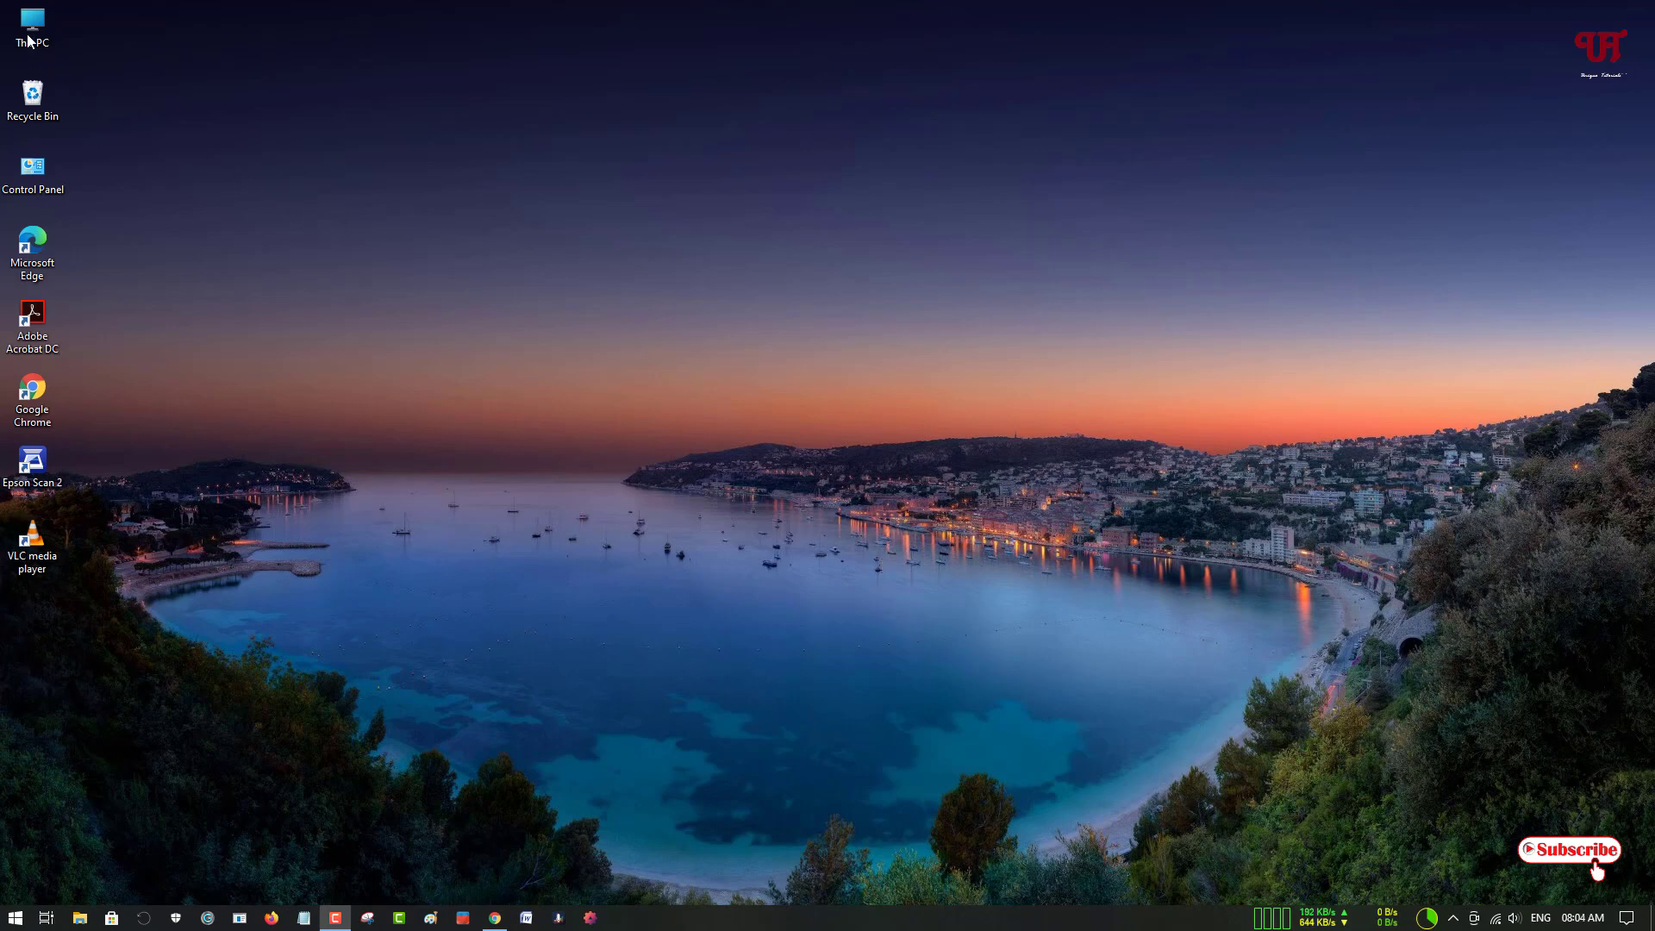
Step: Open This PC, view the Music folder's Customize properties, then close both windows
double_click(29, 41)
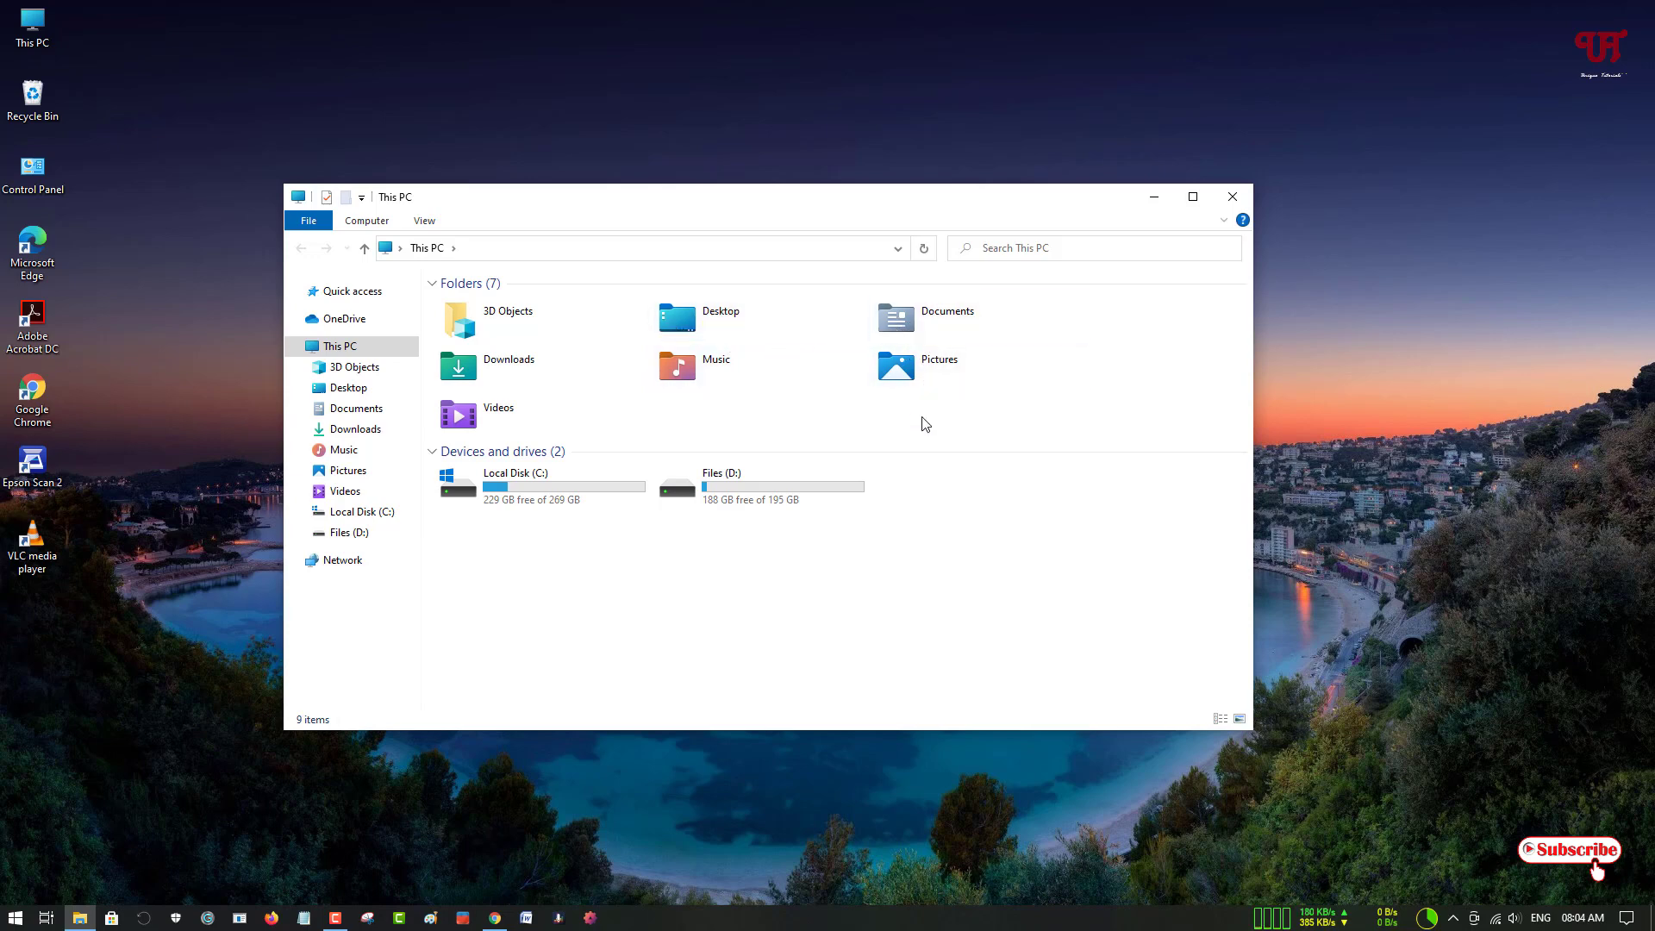
right_click(700, 366)
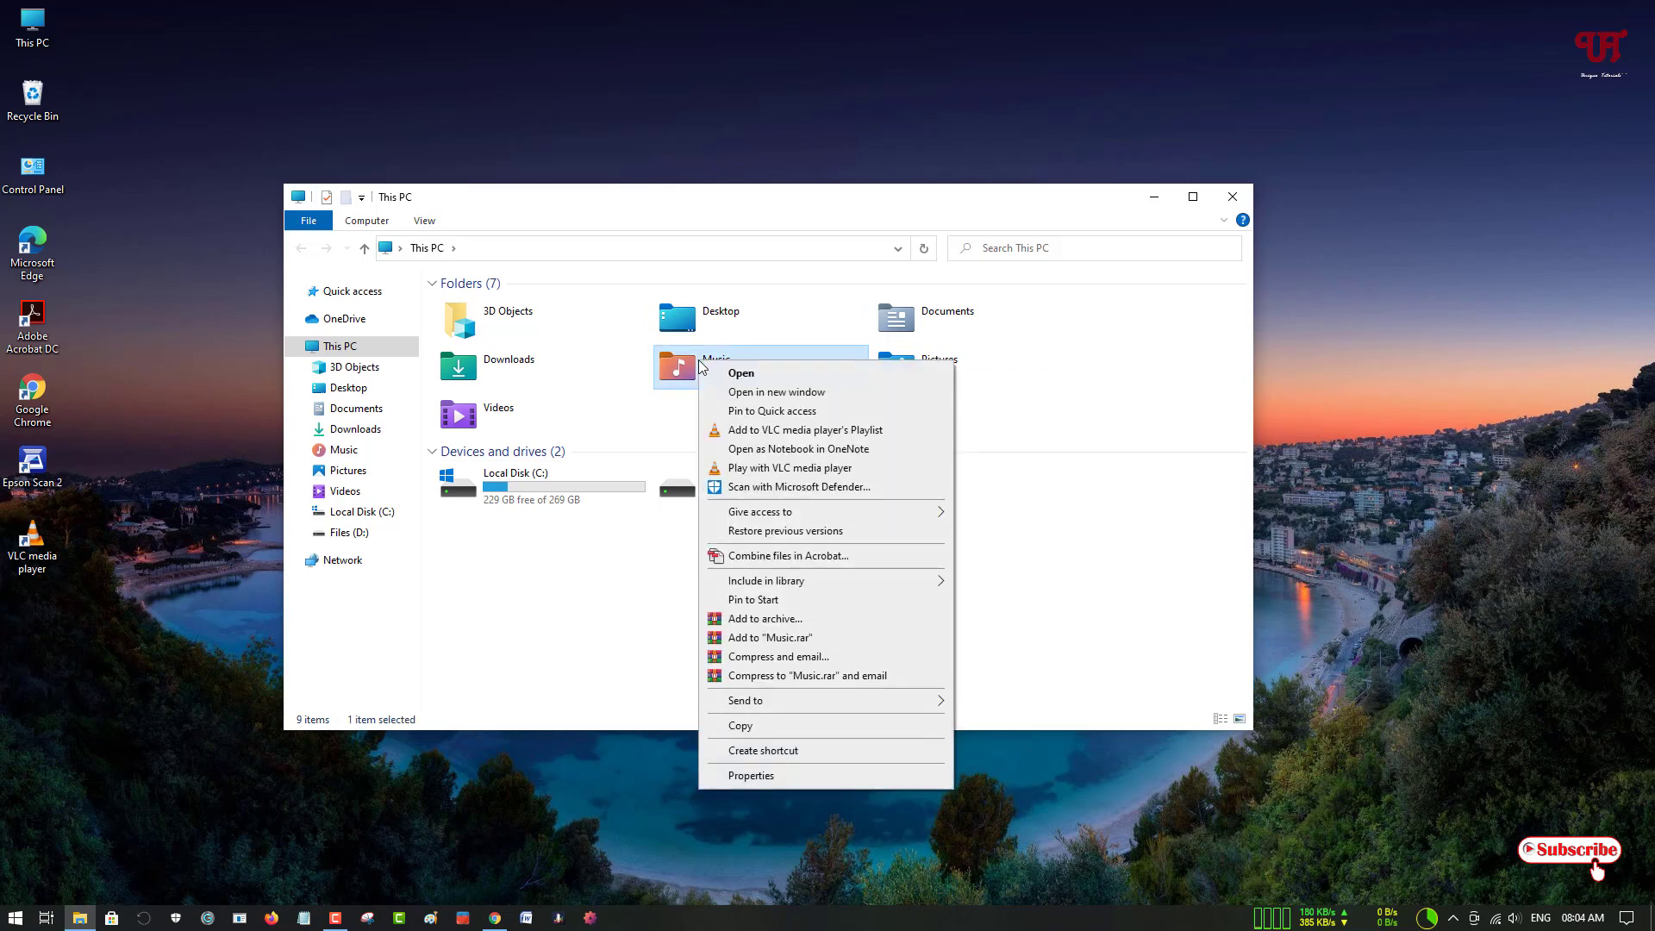
left_click(737, 775)
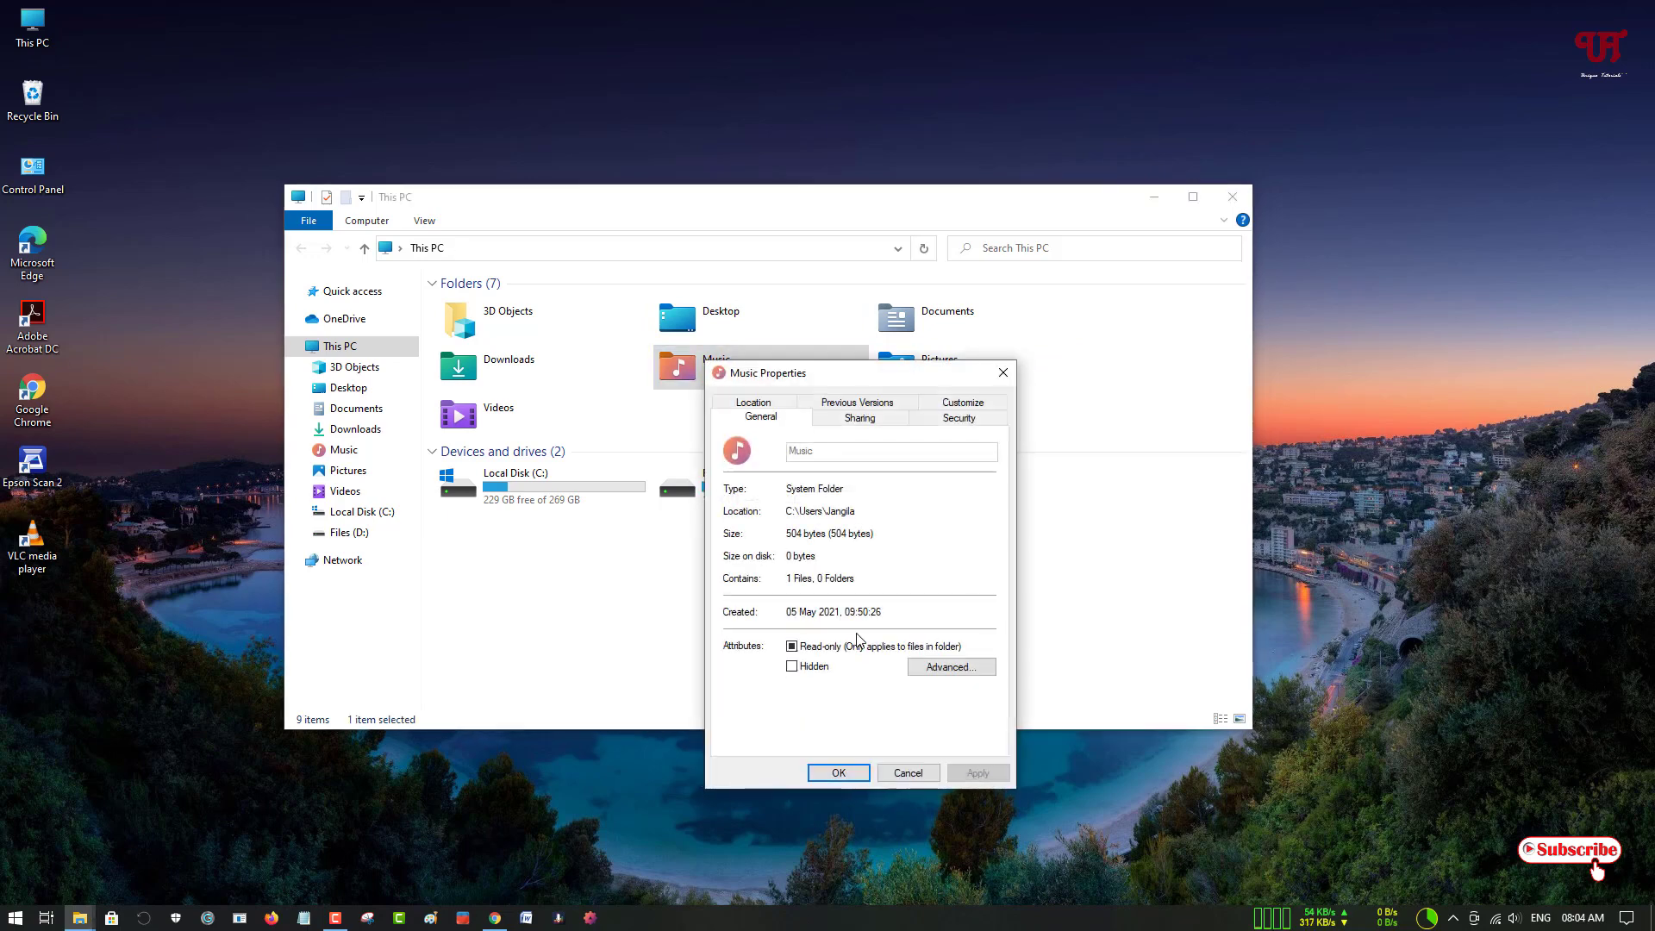
left_click(961, 405)
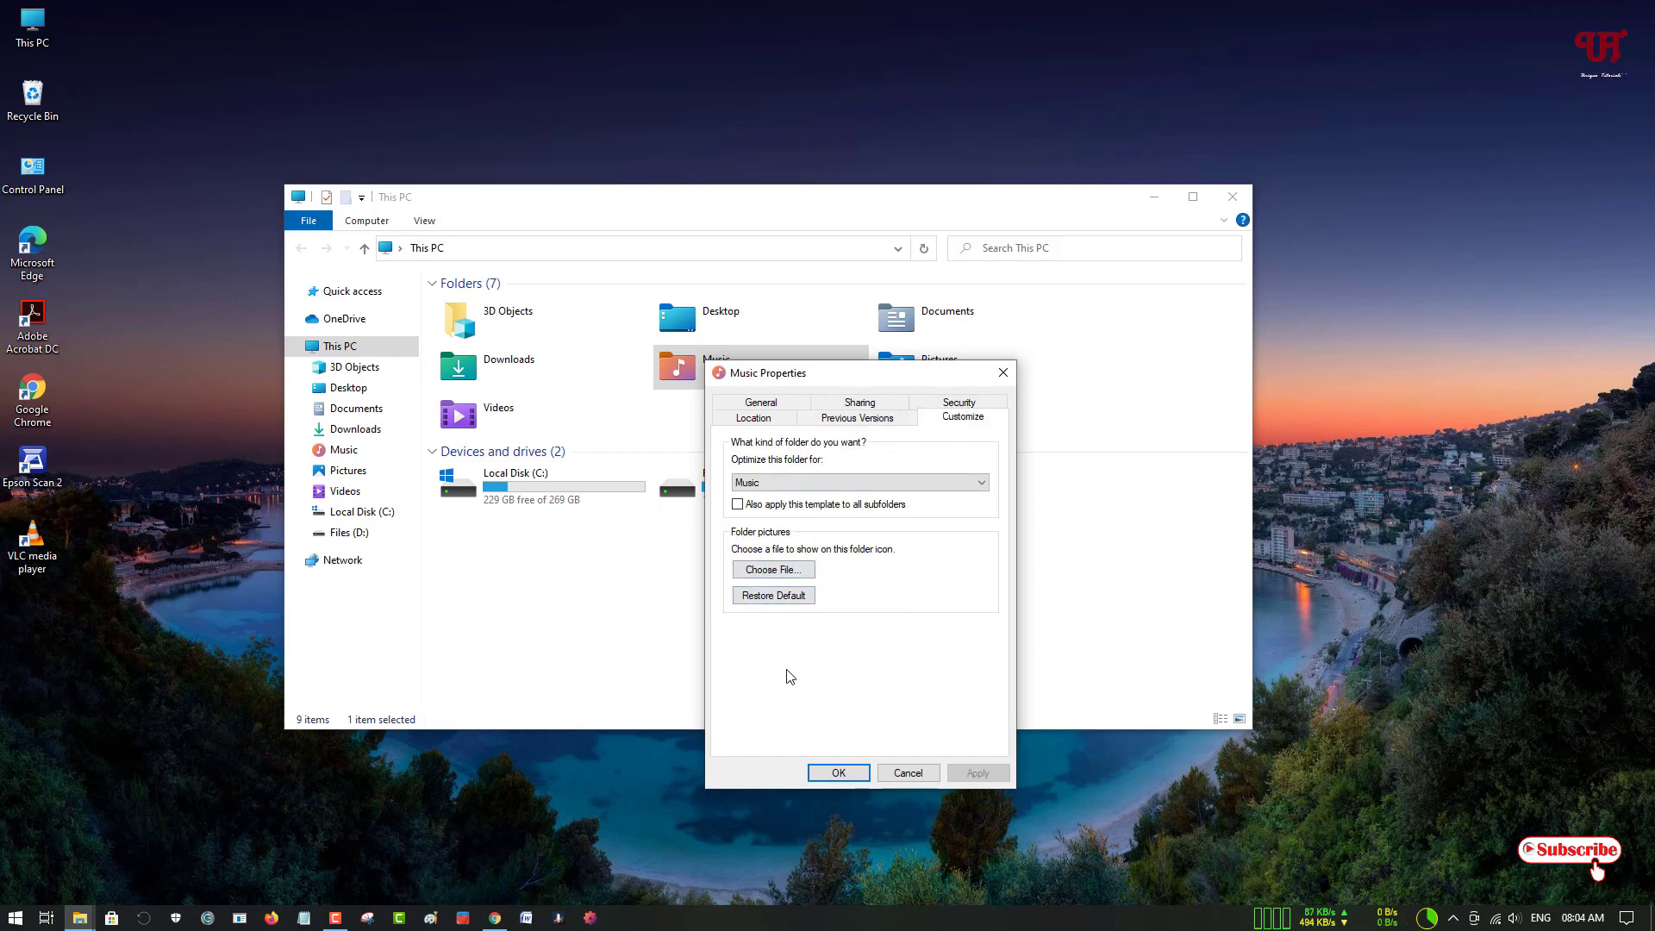
left_click(1004, 373)
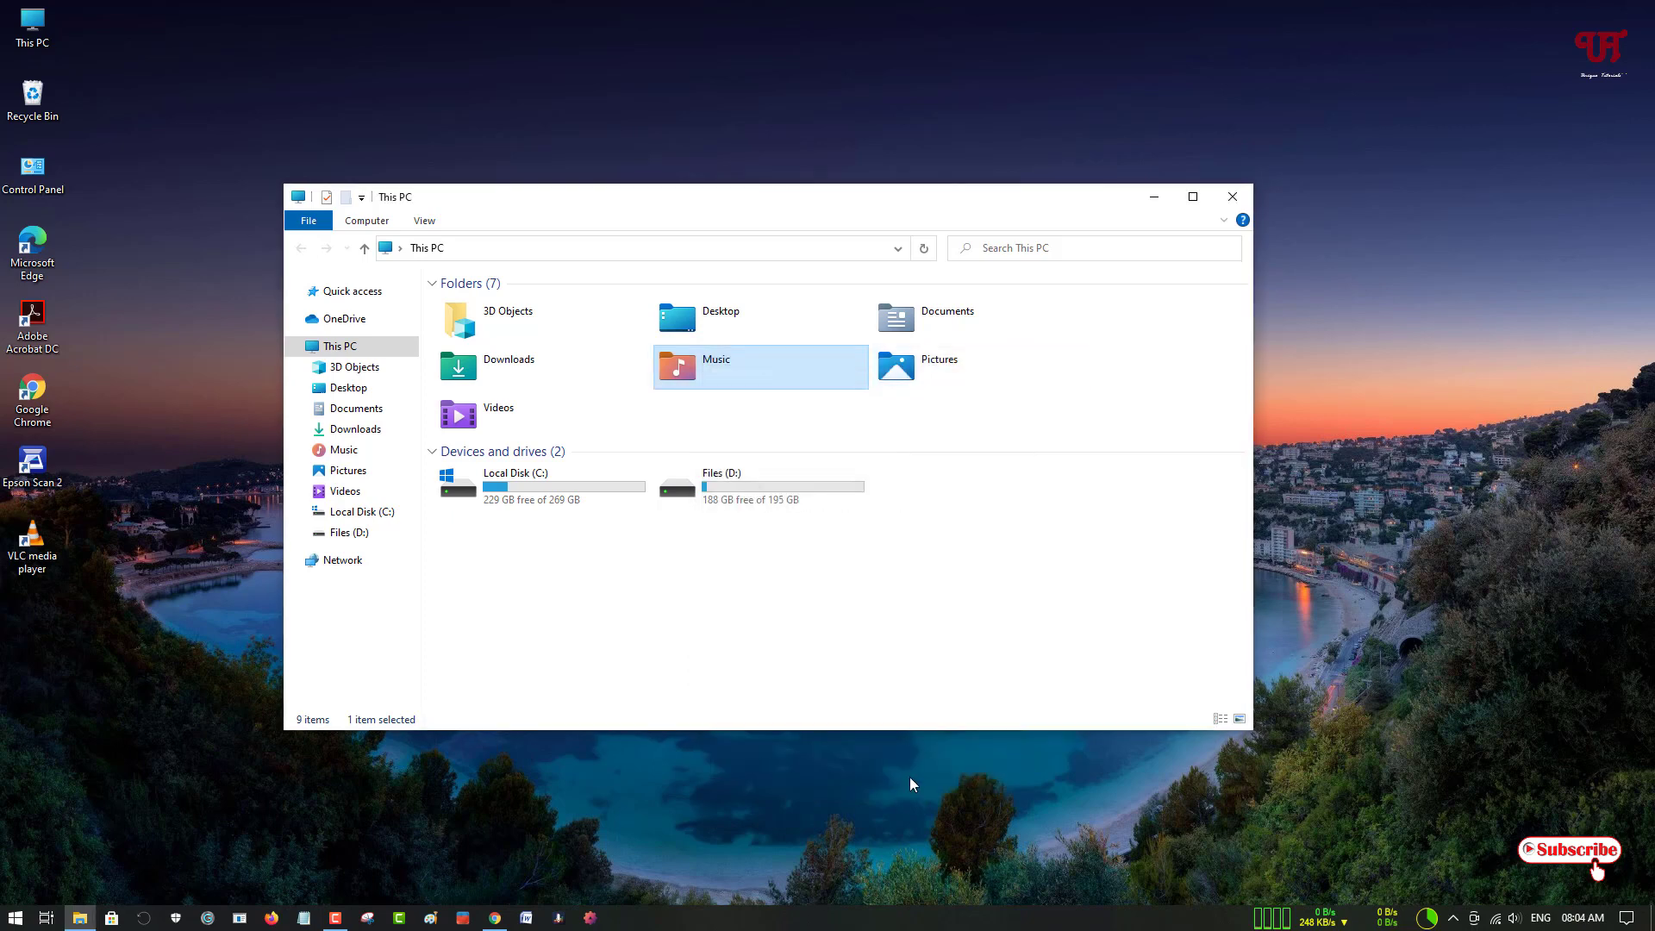
left_click(1231, 198)
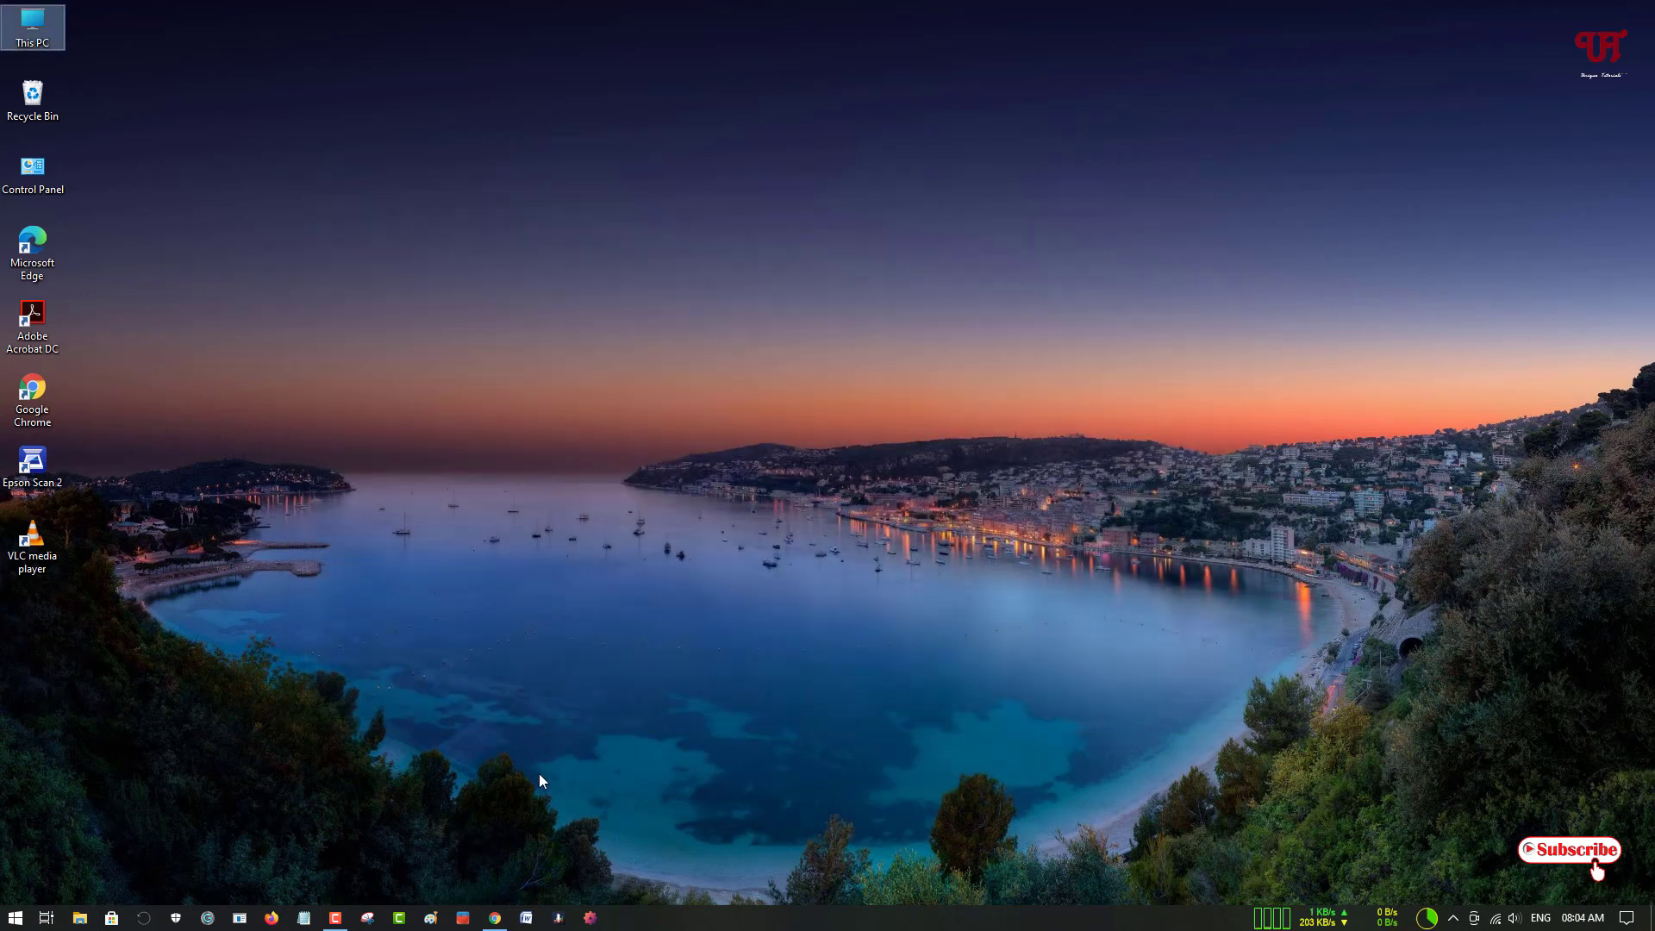
Step: Open the 'CustomizerGod - door2windows' result from the Google search in Chrome
left_click(495, 917)
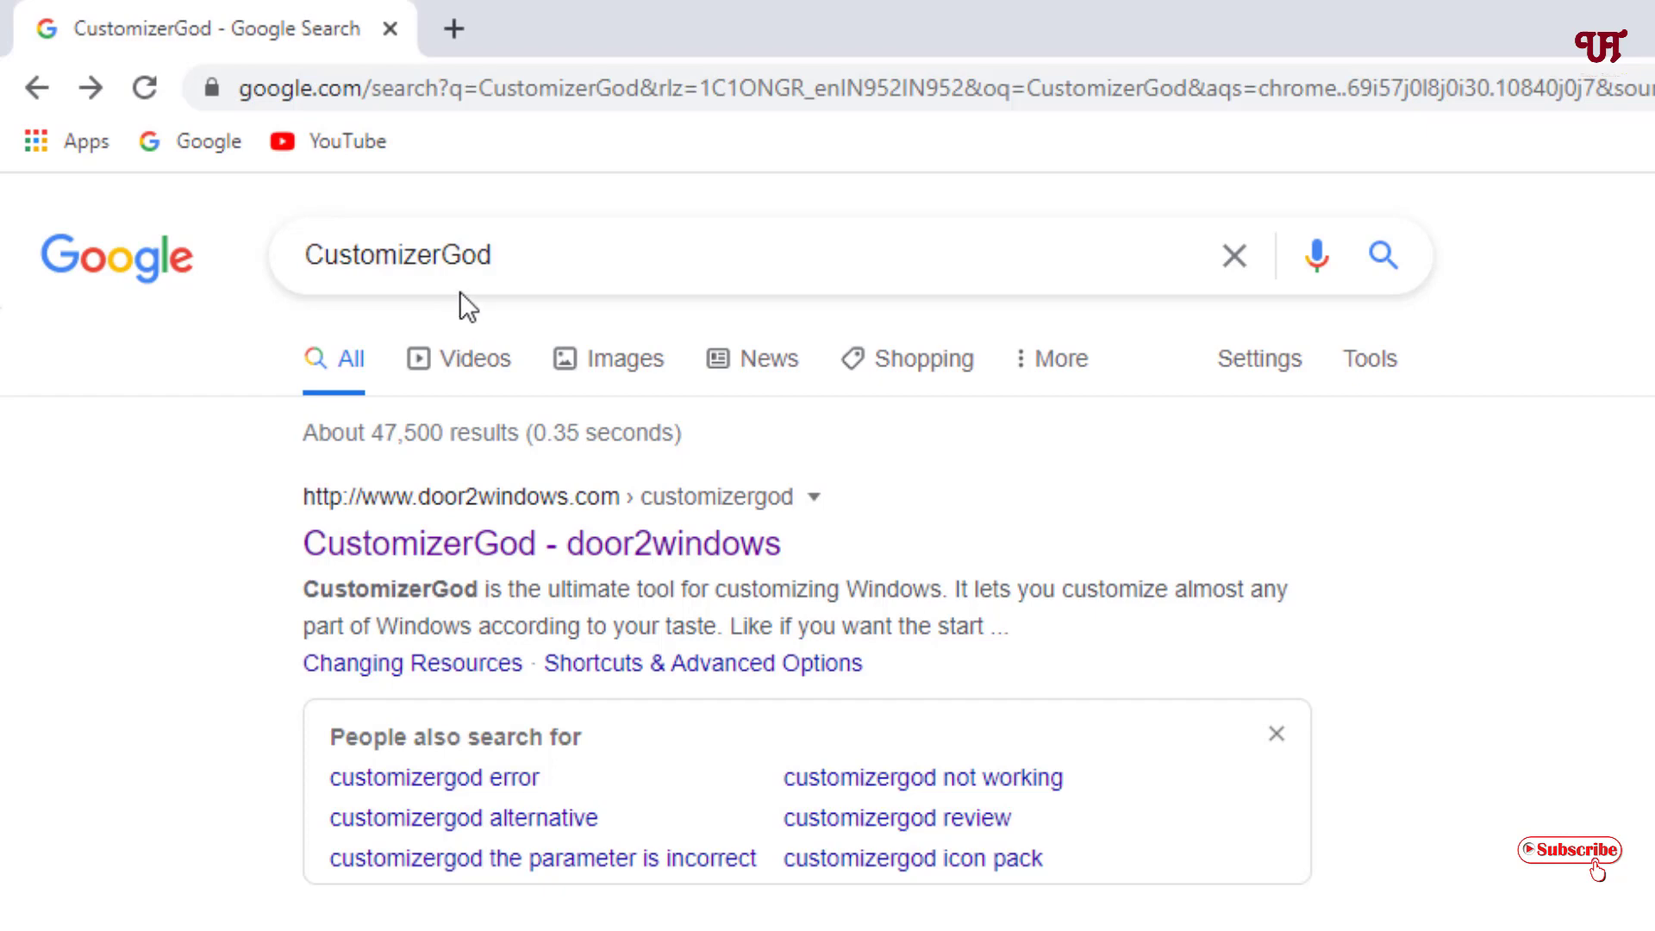
left_click(485, 556)
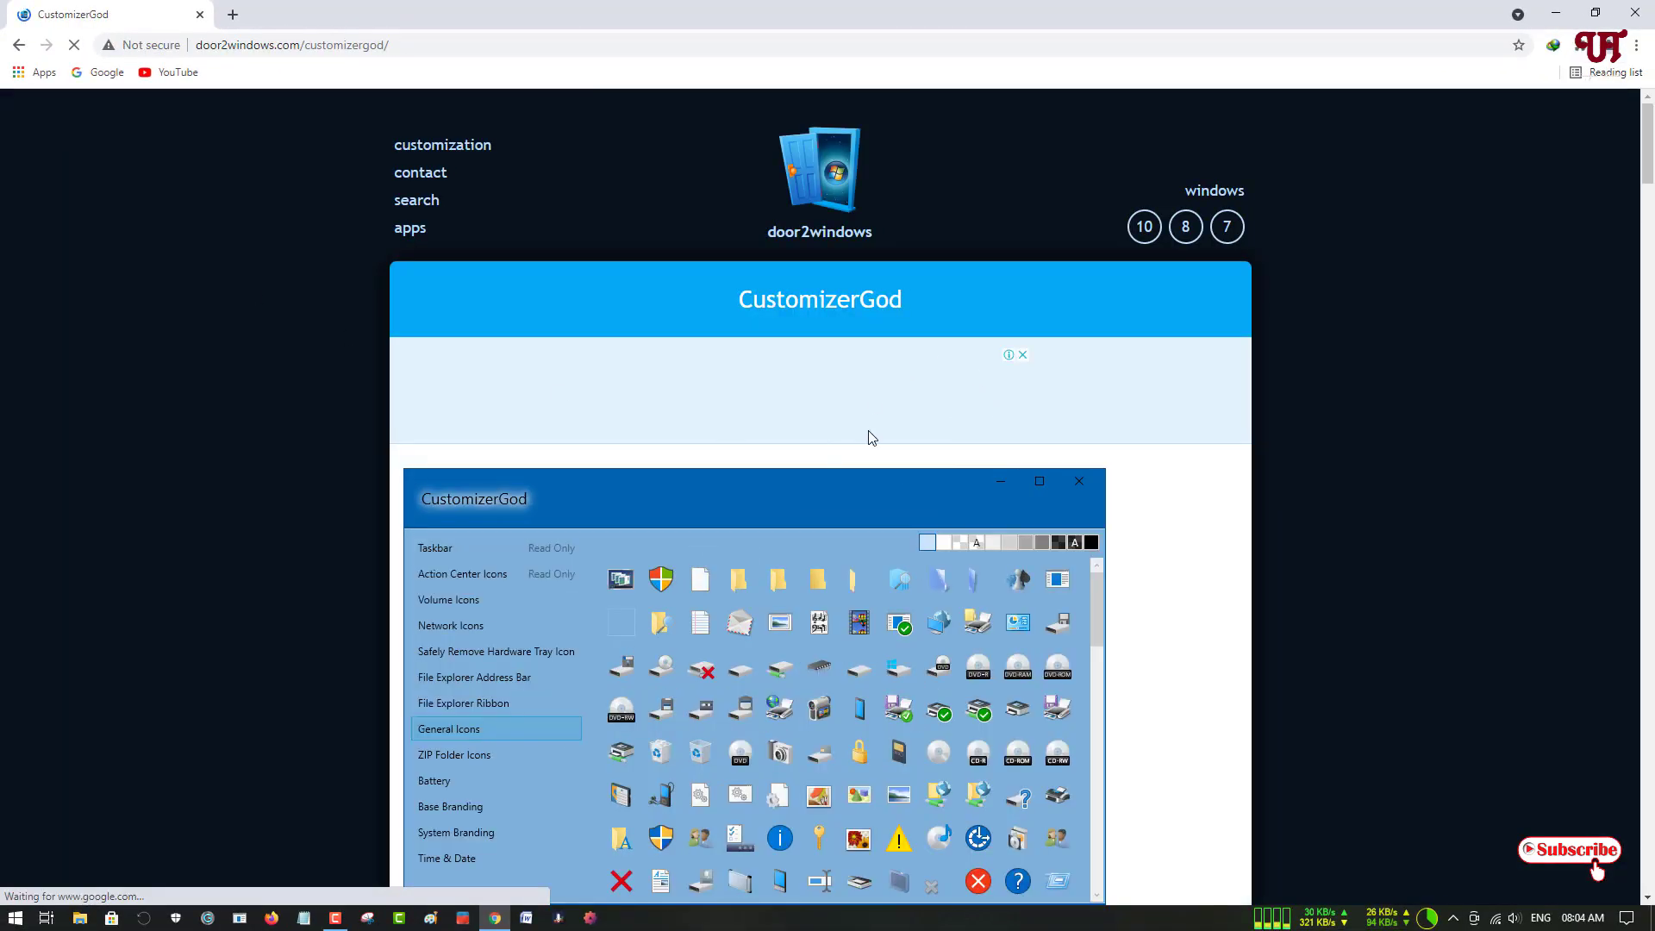
Step: Download CustomizerGod from the door2windows page and minimize Chrome
scroll(1653, 205, "down", 1)
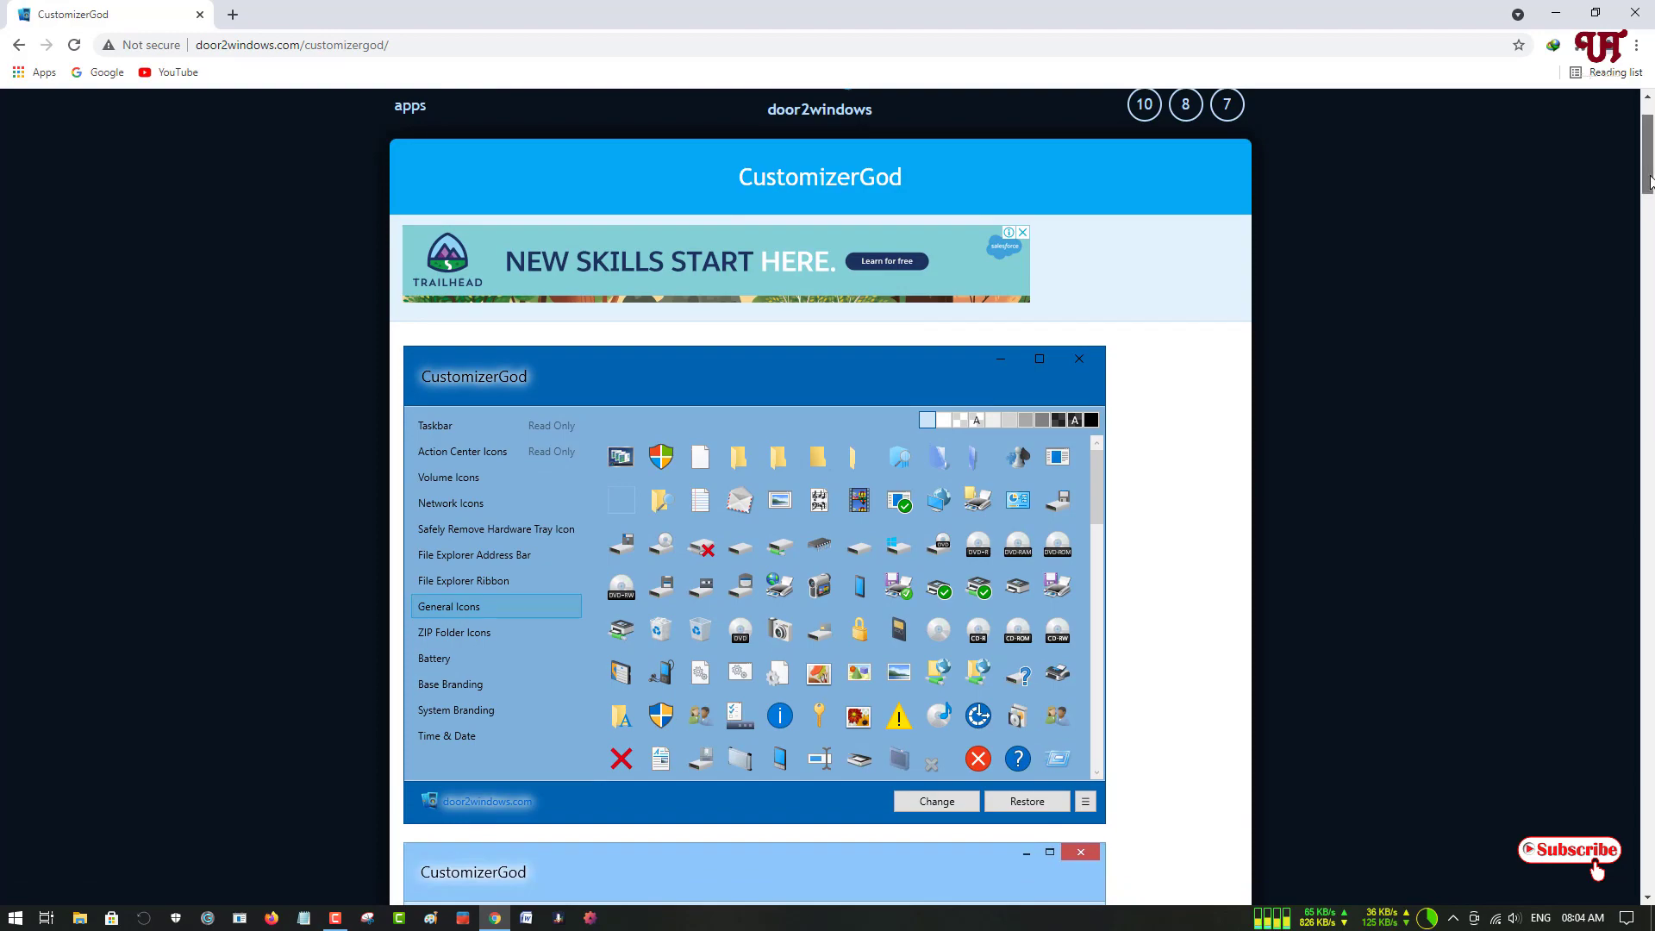
left_click_drag(1651, 202, 1623, 359)
scroll(1613, 420, "down", 14)
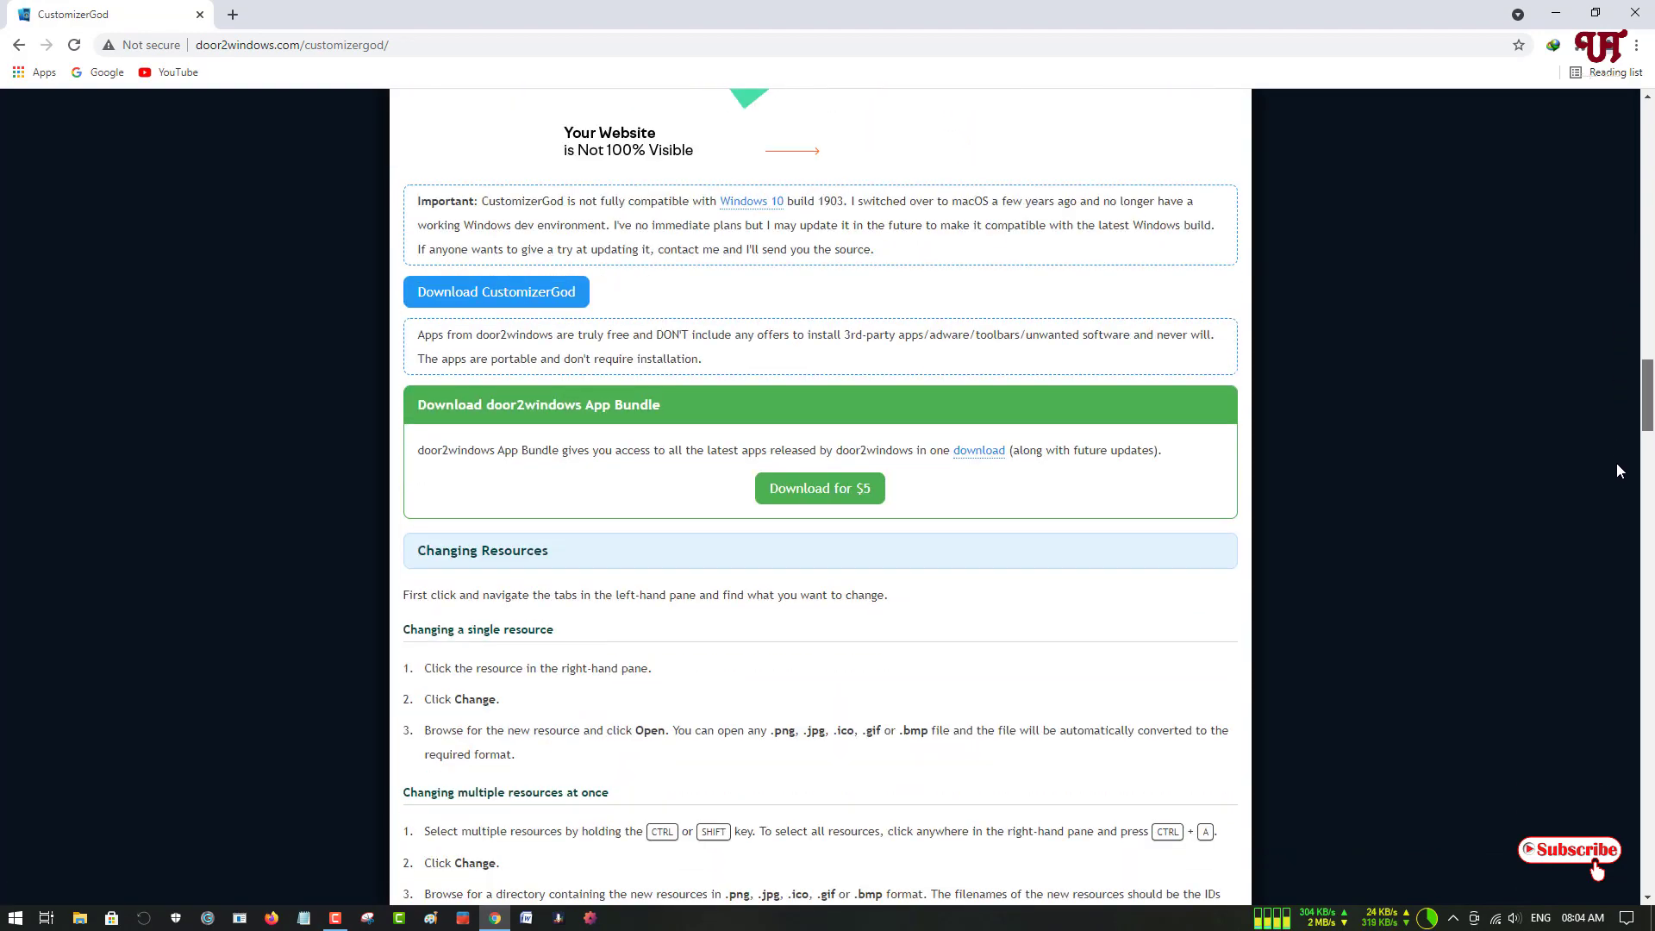
scroll(1616, 463, "up", 3)
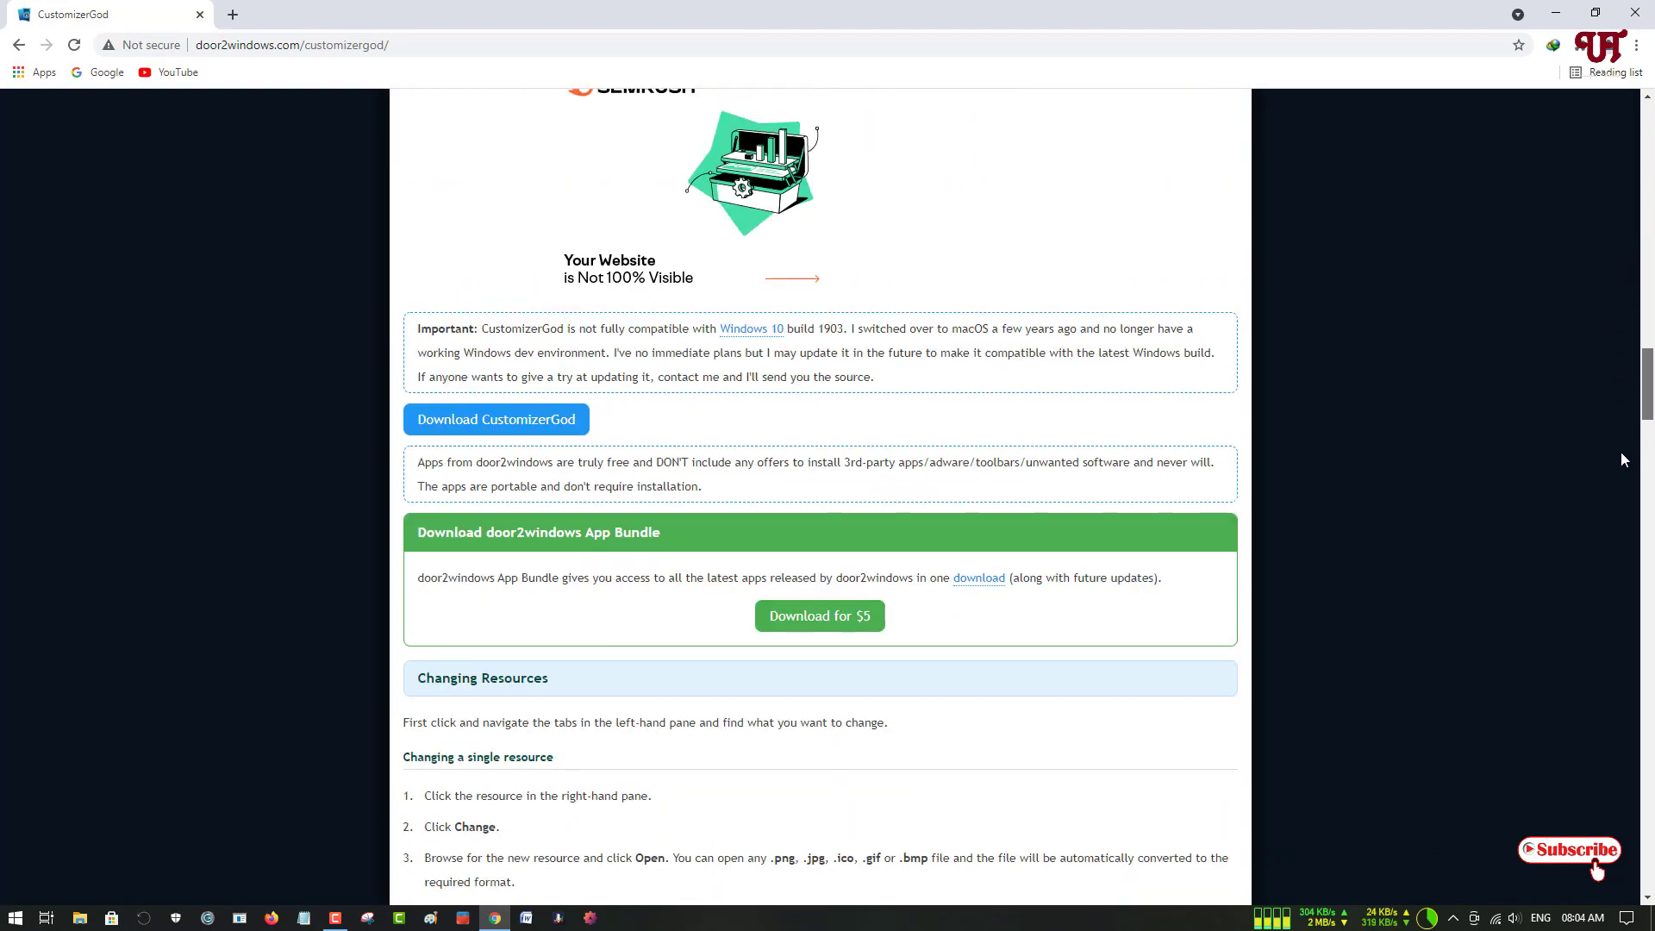
left_click(490, 438)
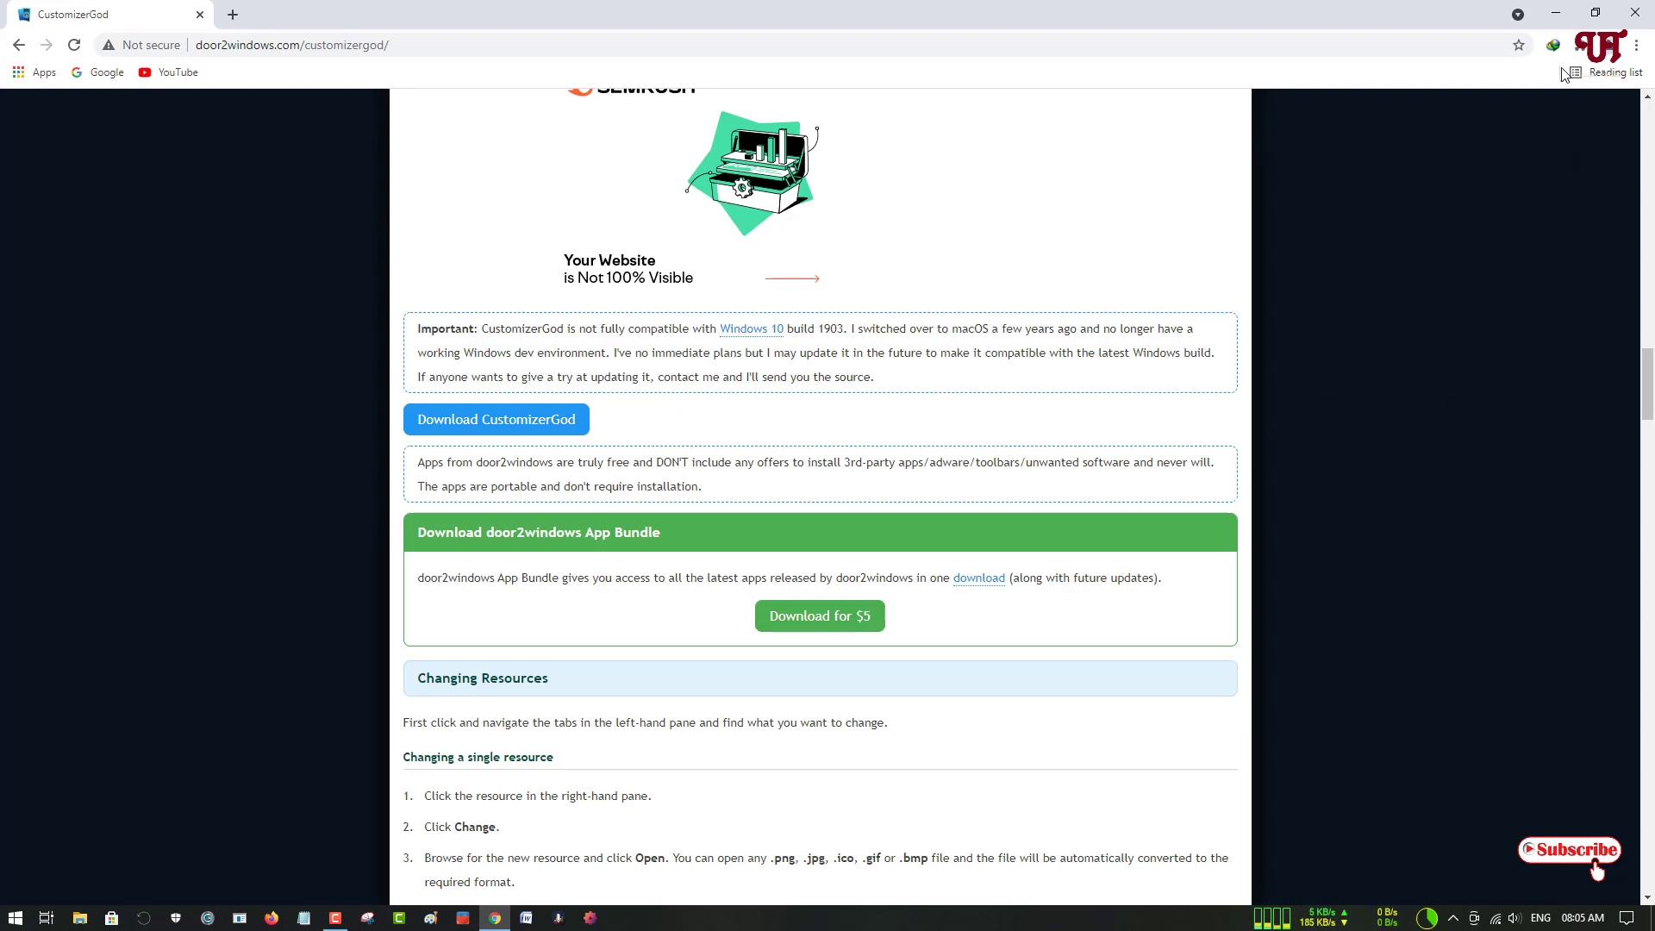
left_click(1546, 17)
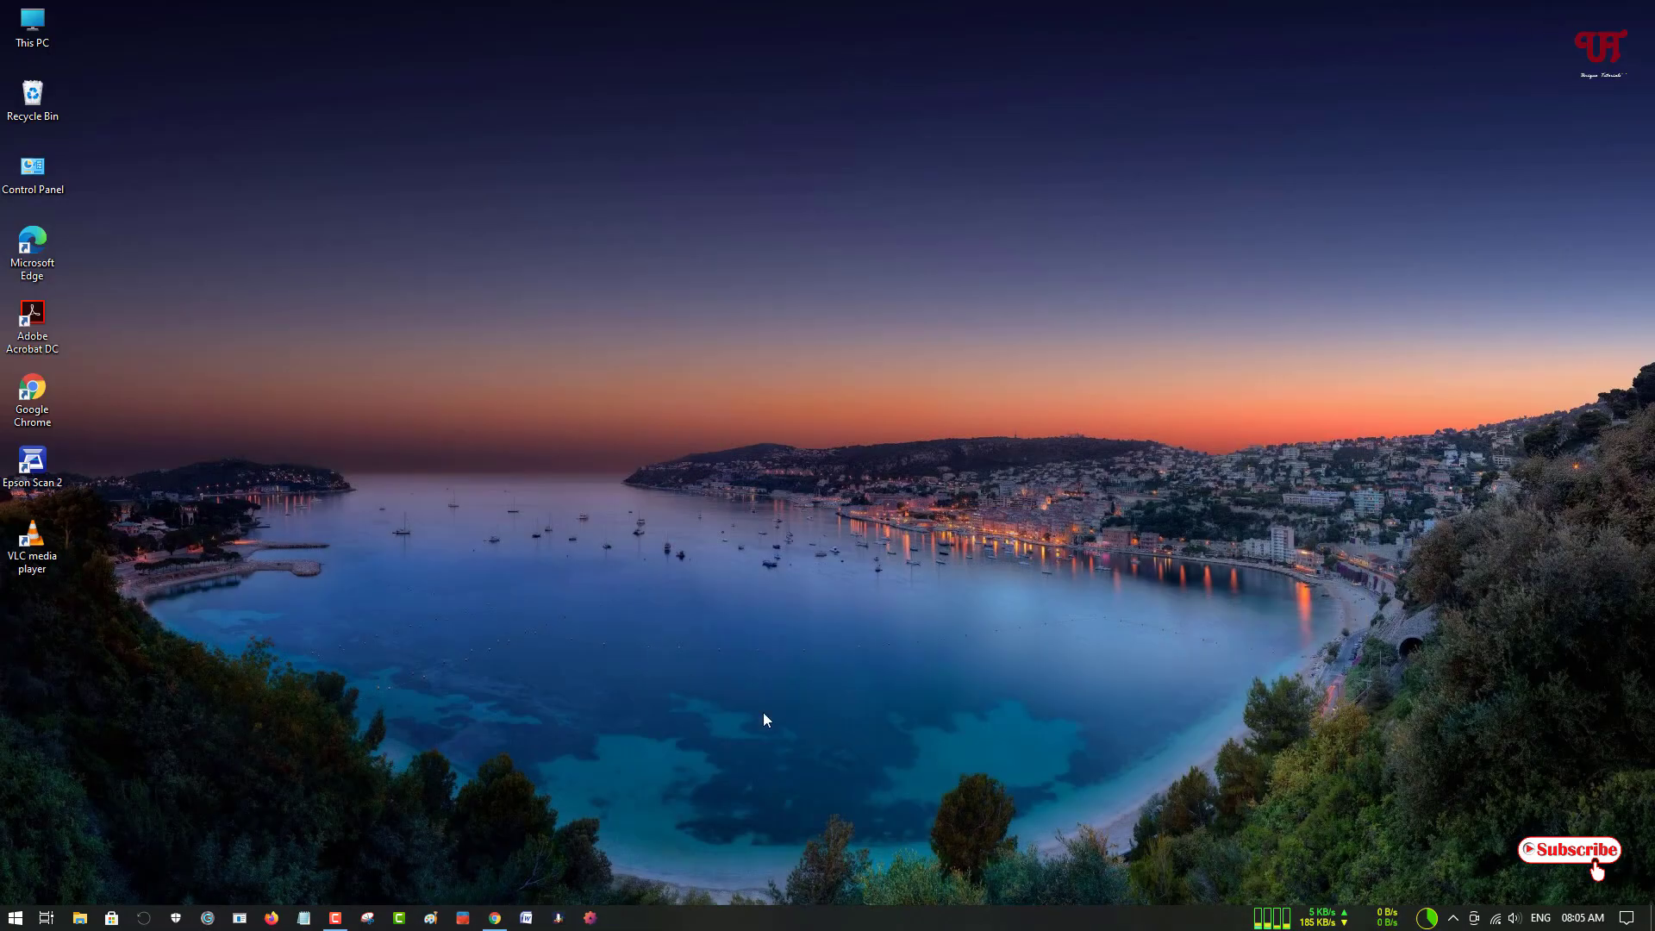
Step: Launch CustomizerGod and browse its General Icons grid
left_click(600, 923)
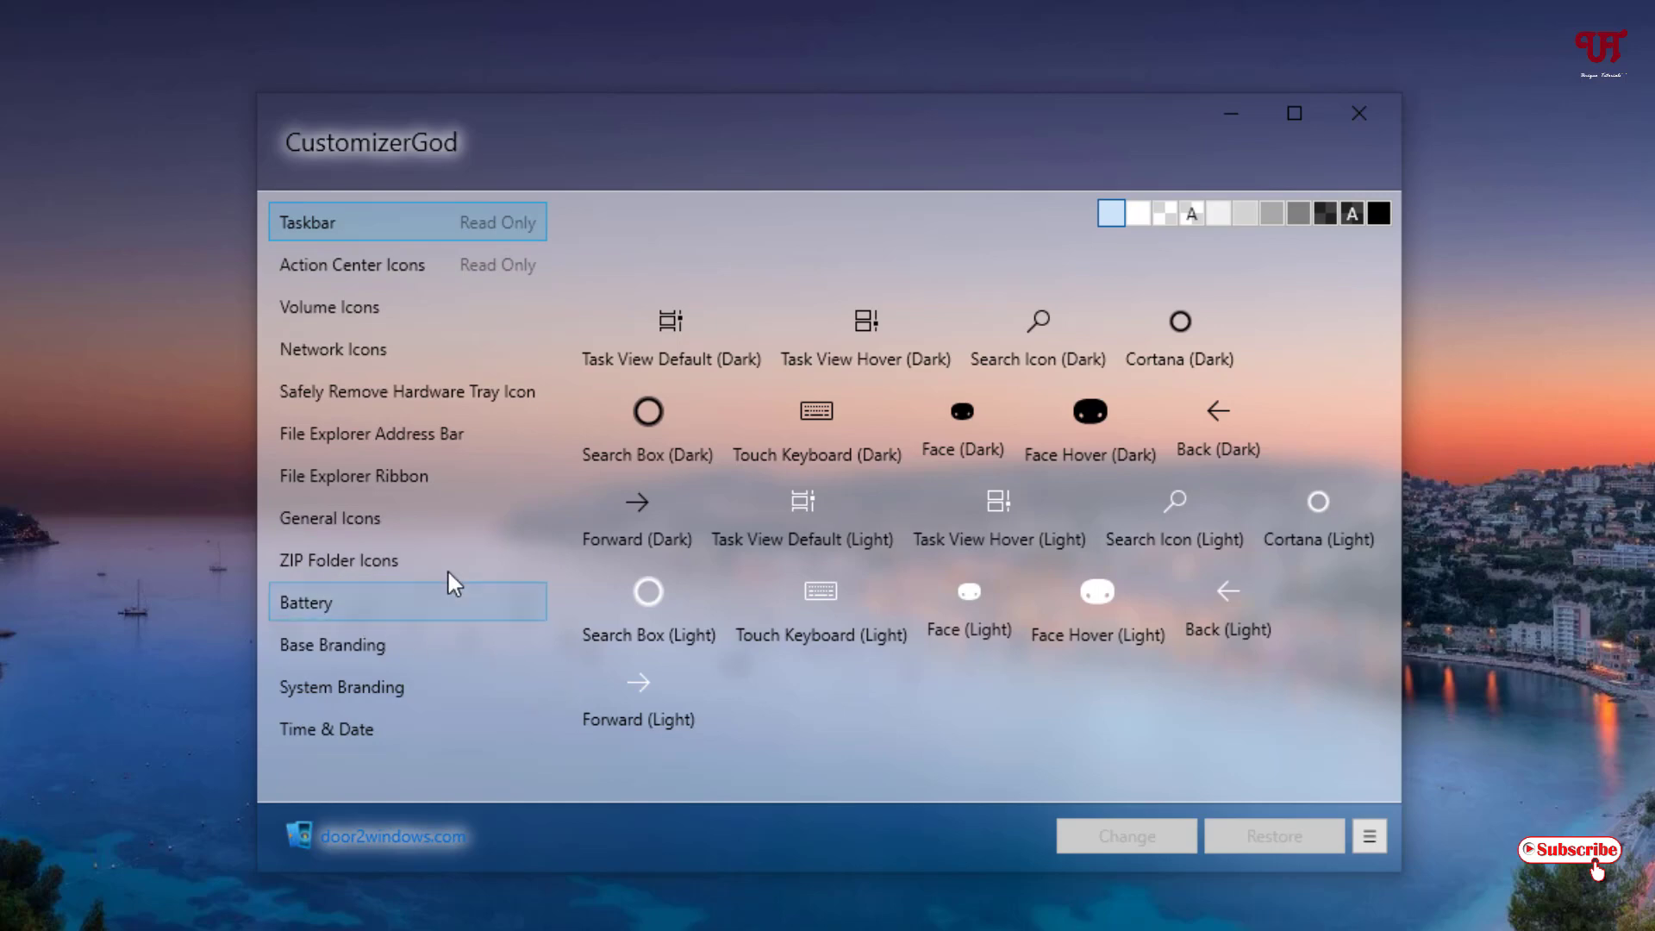
left_click(312, 531)
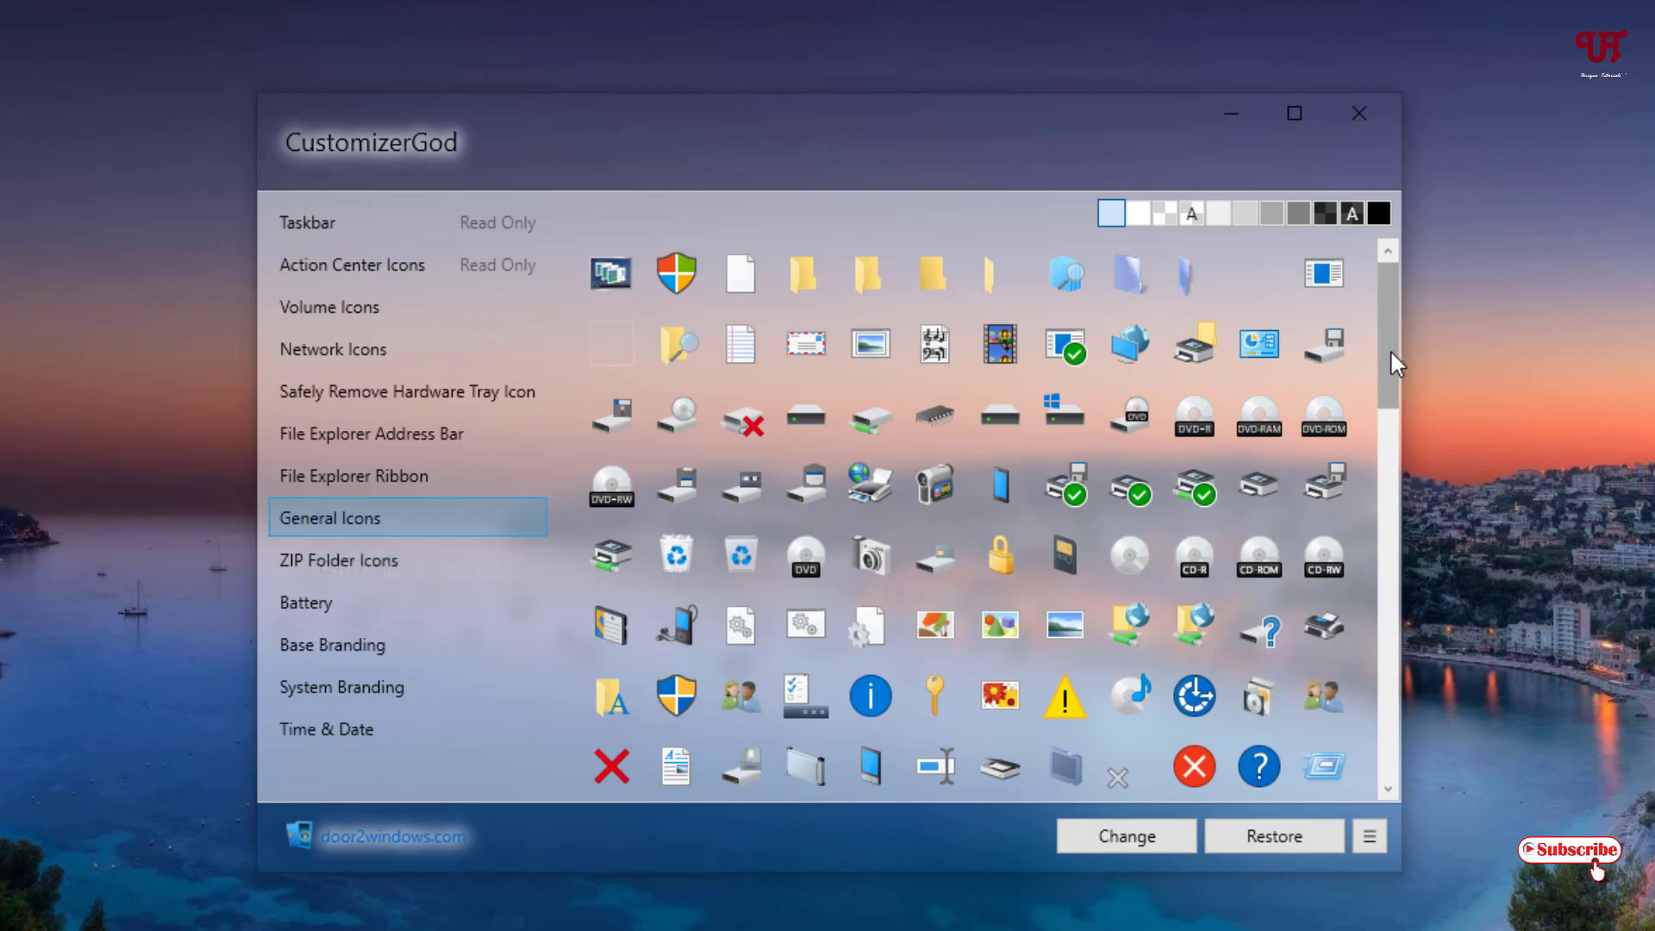
left_click_drag(1384, 343, 1377, 298)
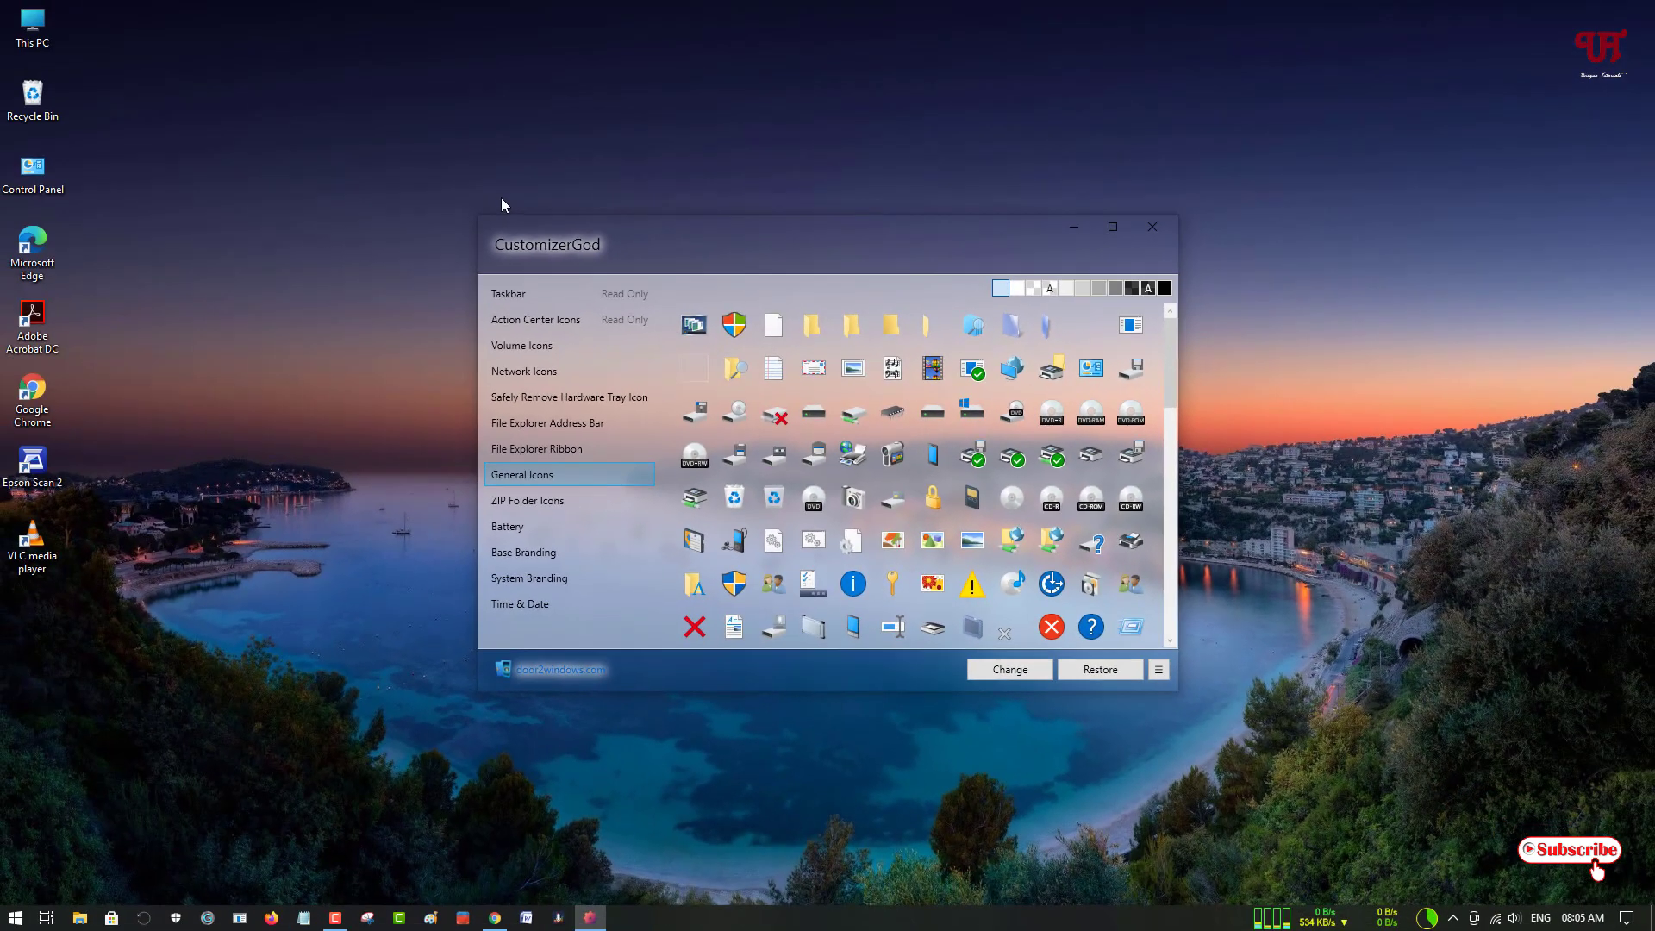
Step: Place This PC and CustomizerGod side by side, with CustomizerGod on the right
double_click(43, 30)
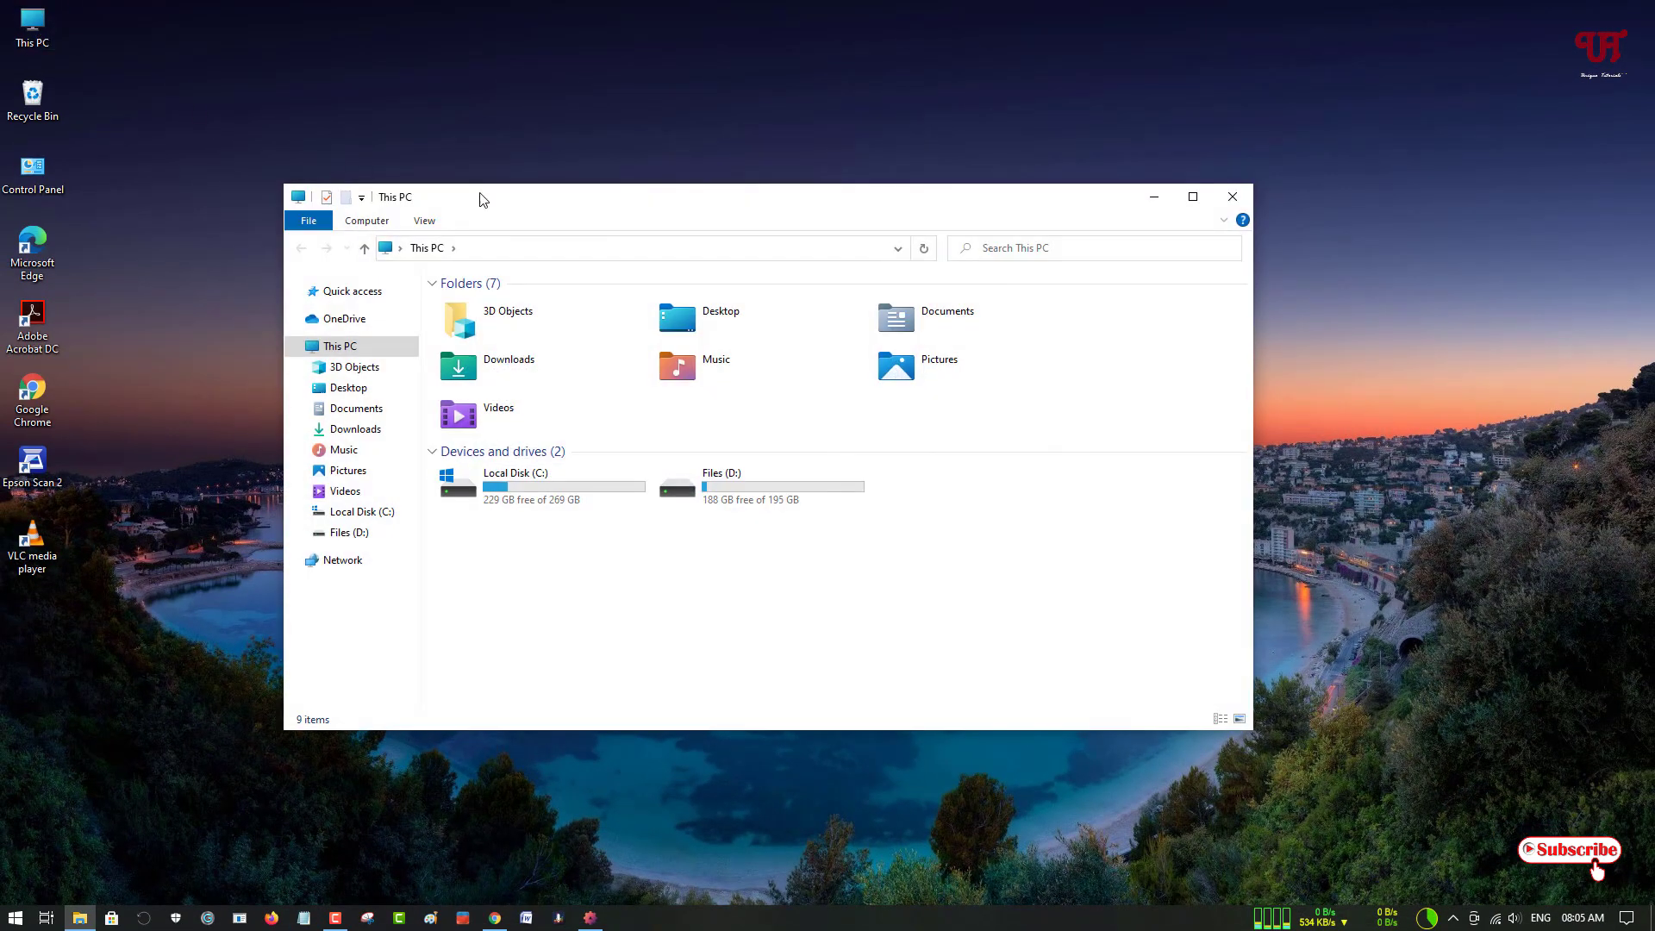
left_click_drag(577, 200, 518, 228)
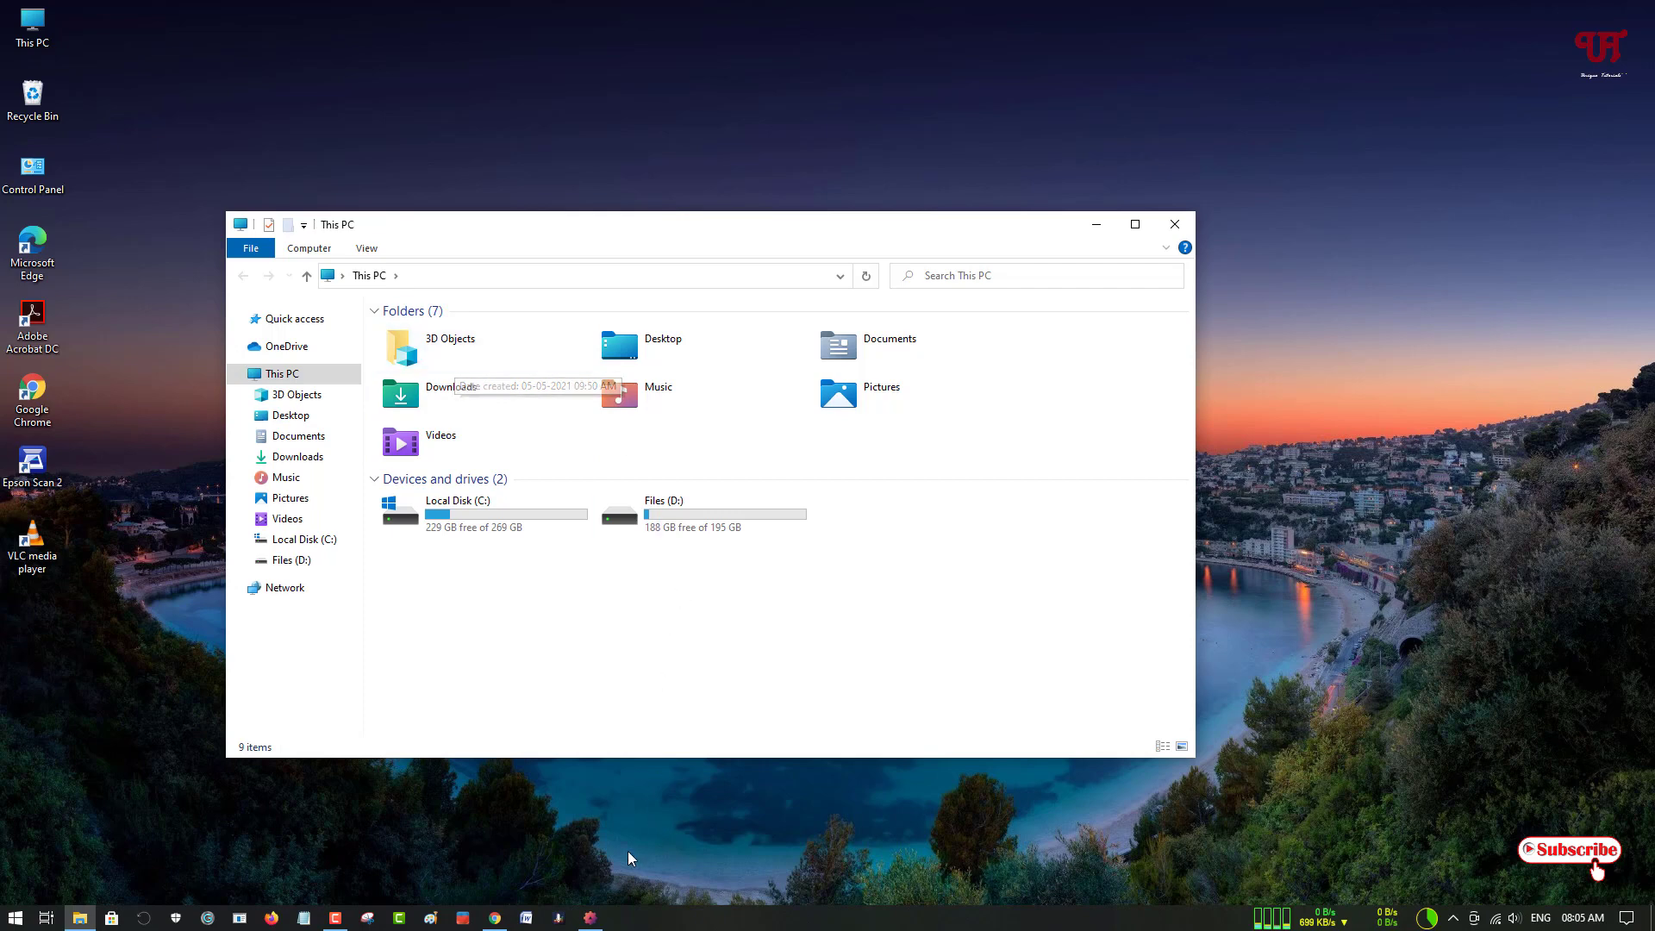
left_click(590, 917)
left_click_drag(935, 239, 1093, 247)
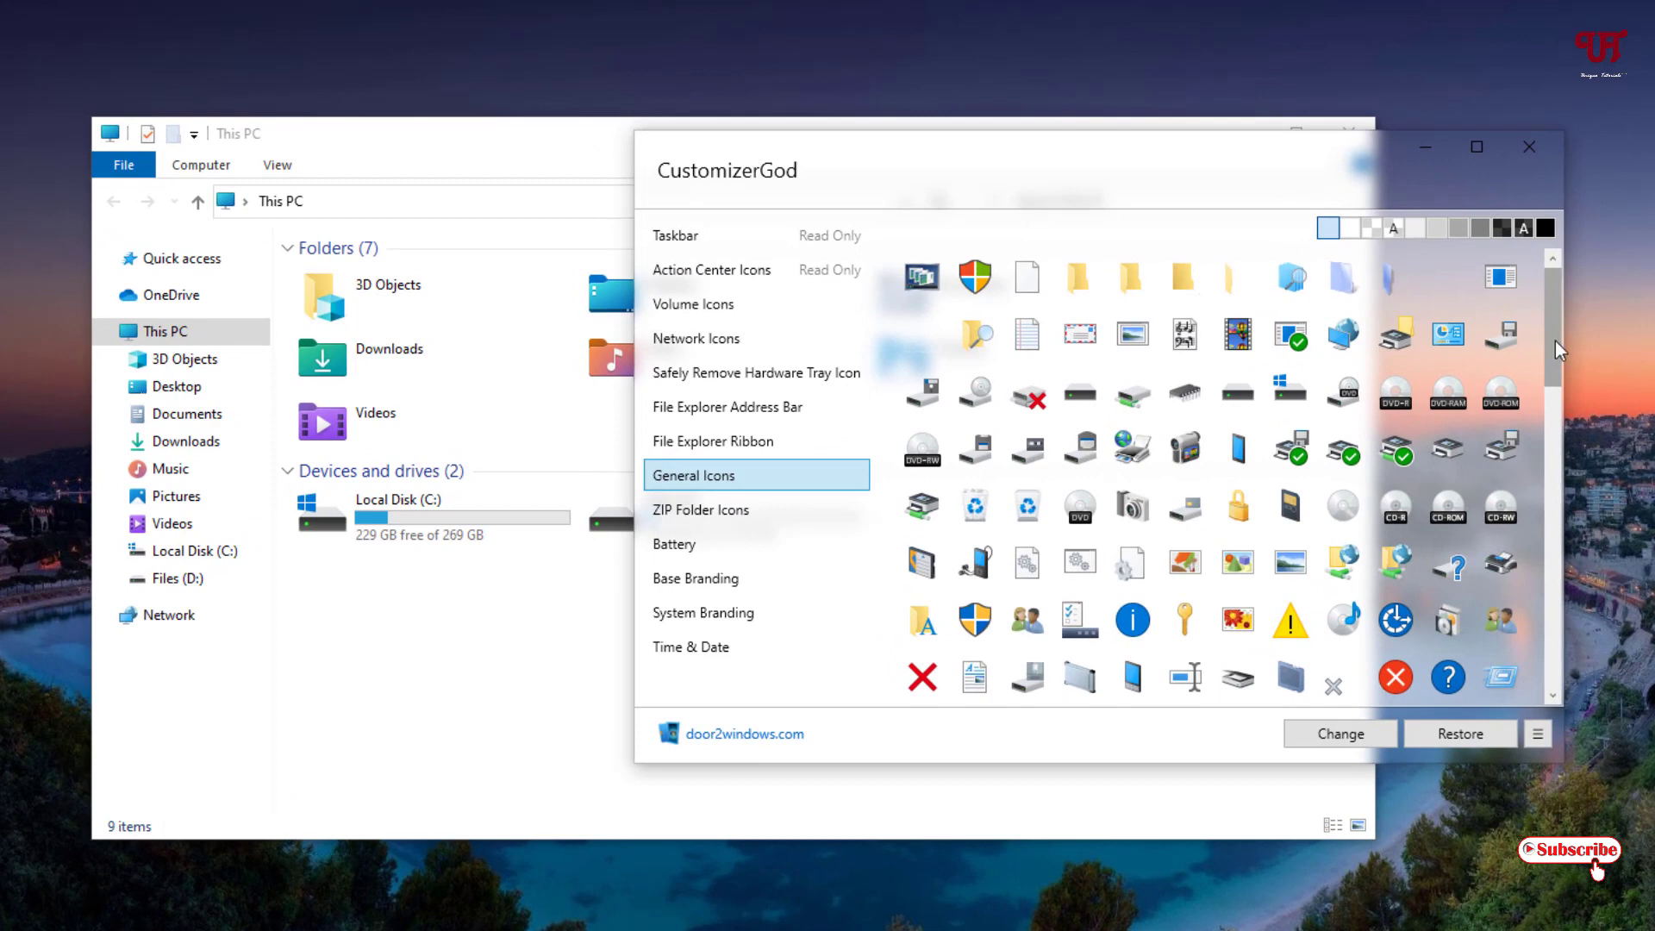
Step: Select the cube icon, ID 198, in General Icons and choose Change
left_click_drag(1530, 345, 1510, 510)
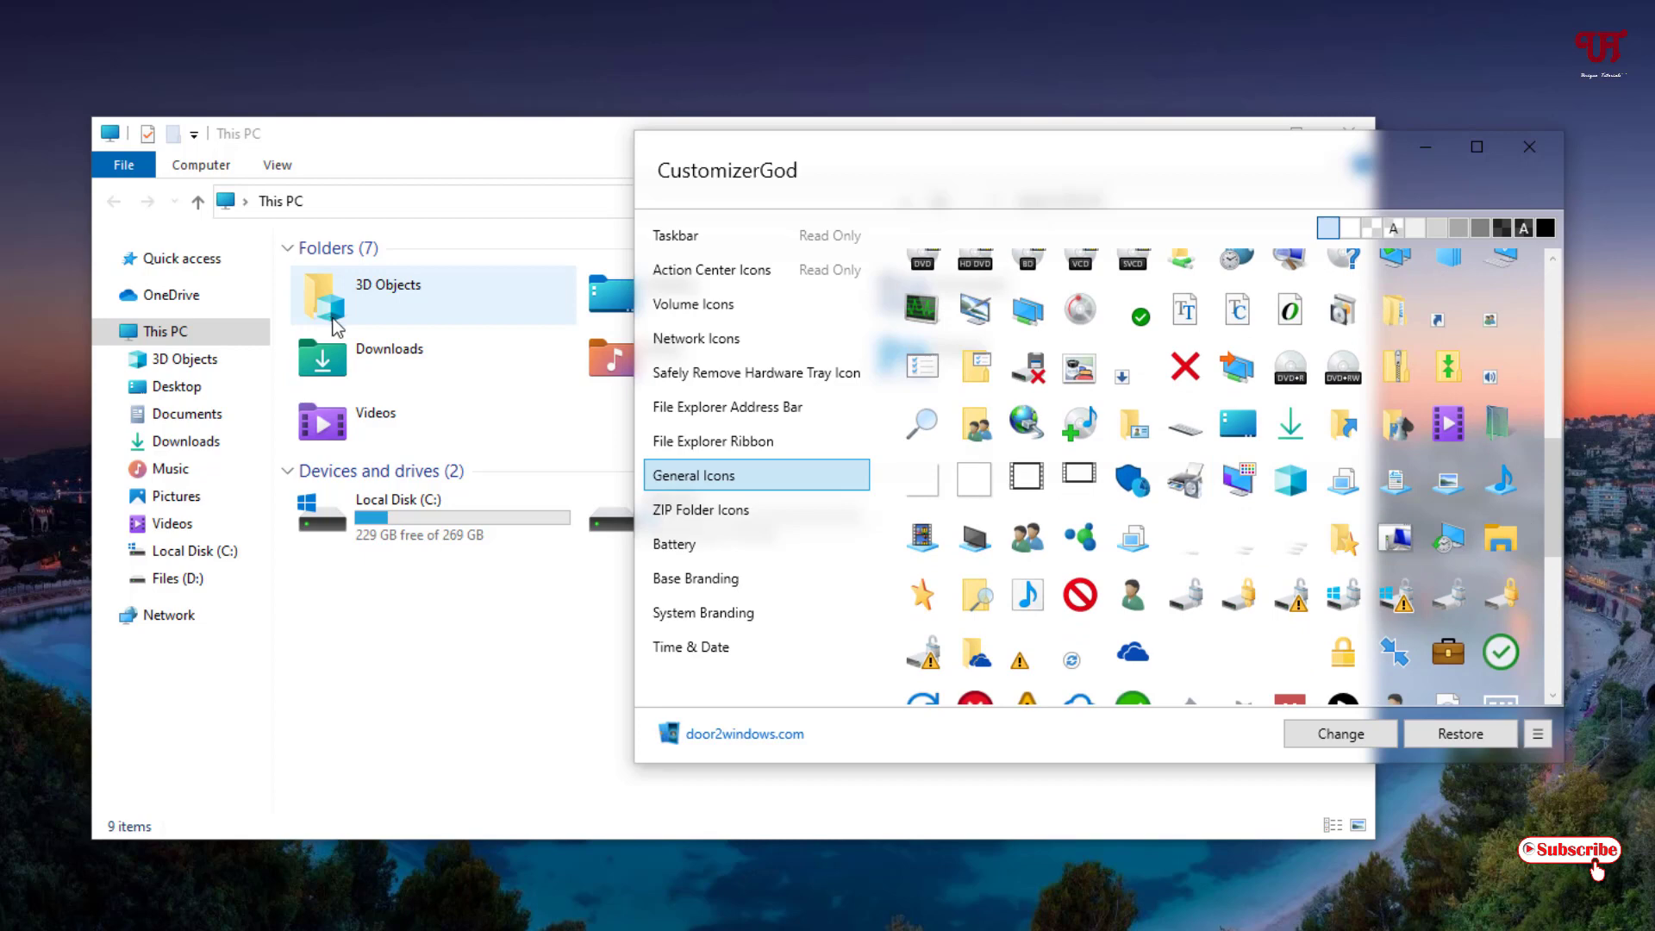
left_click(1293, 505)
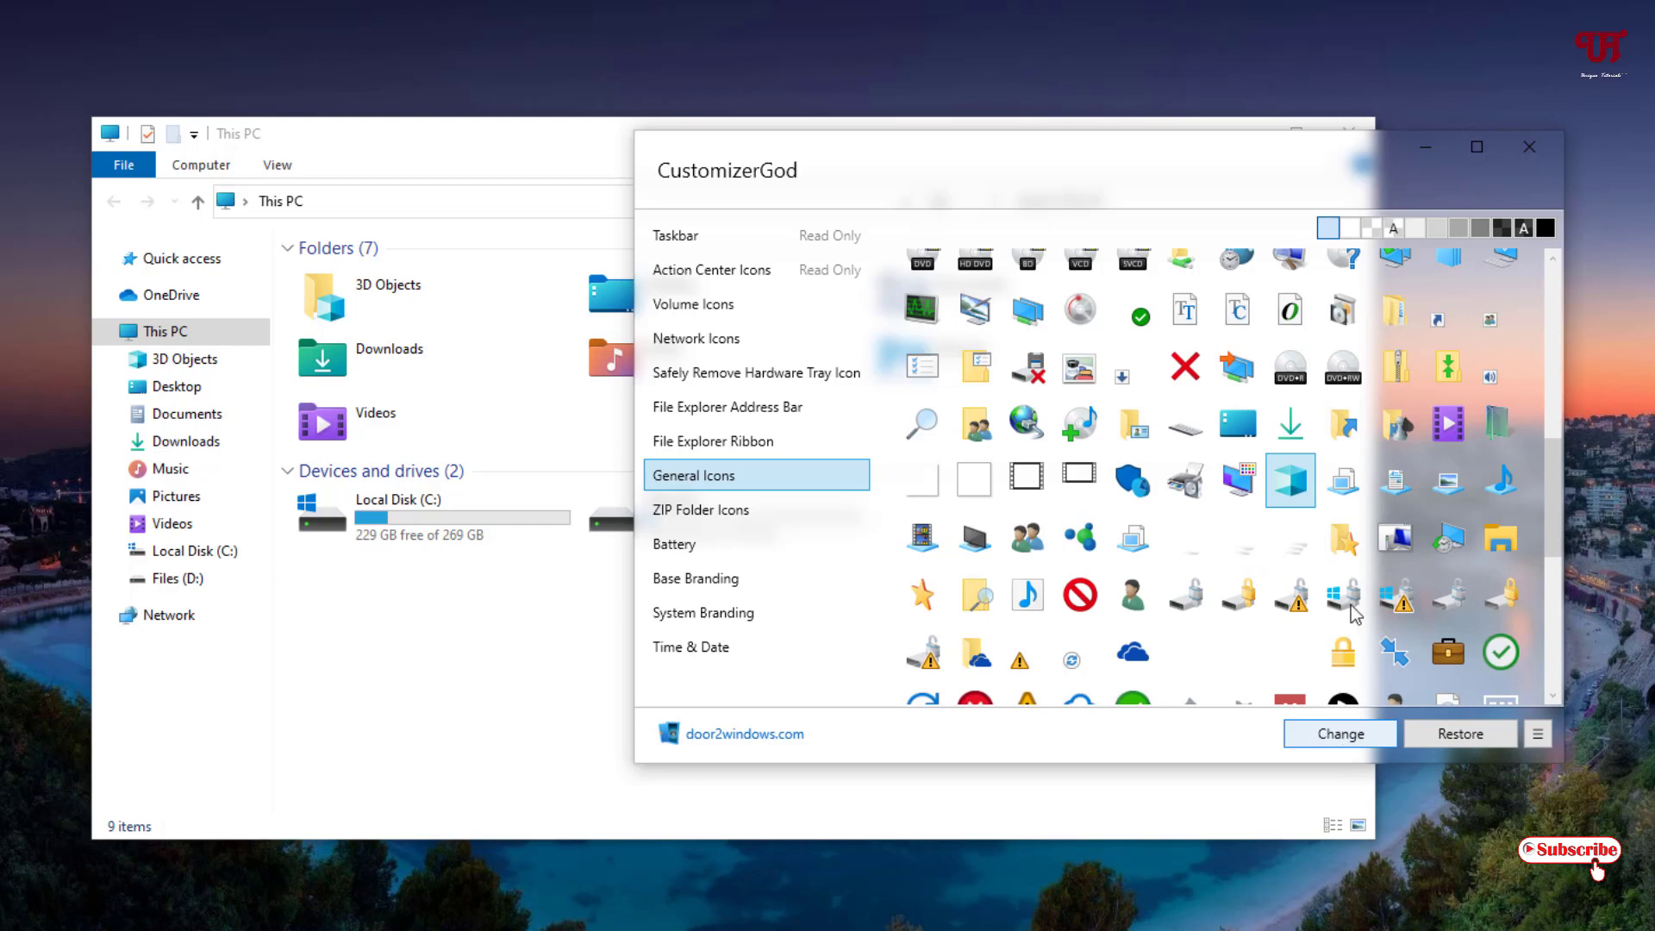
left_click(1345, 734)
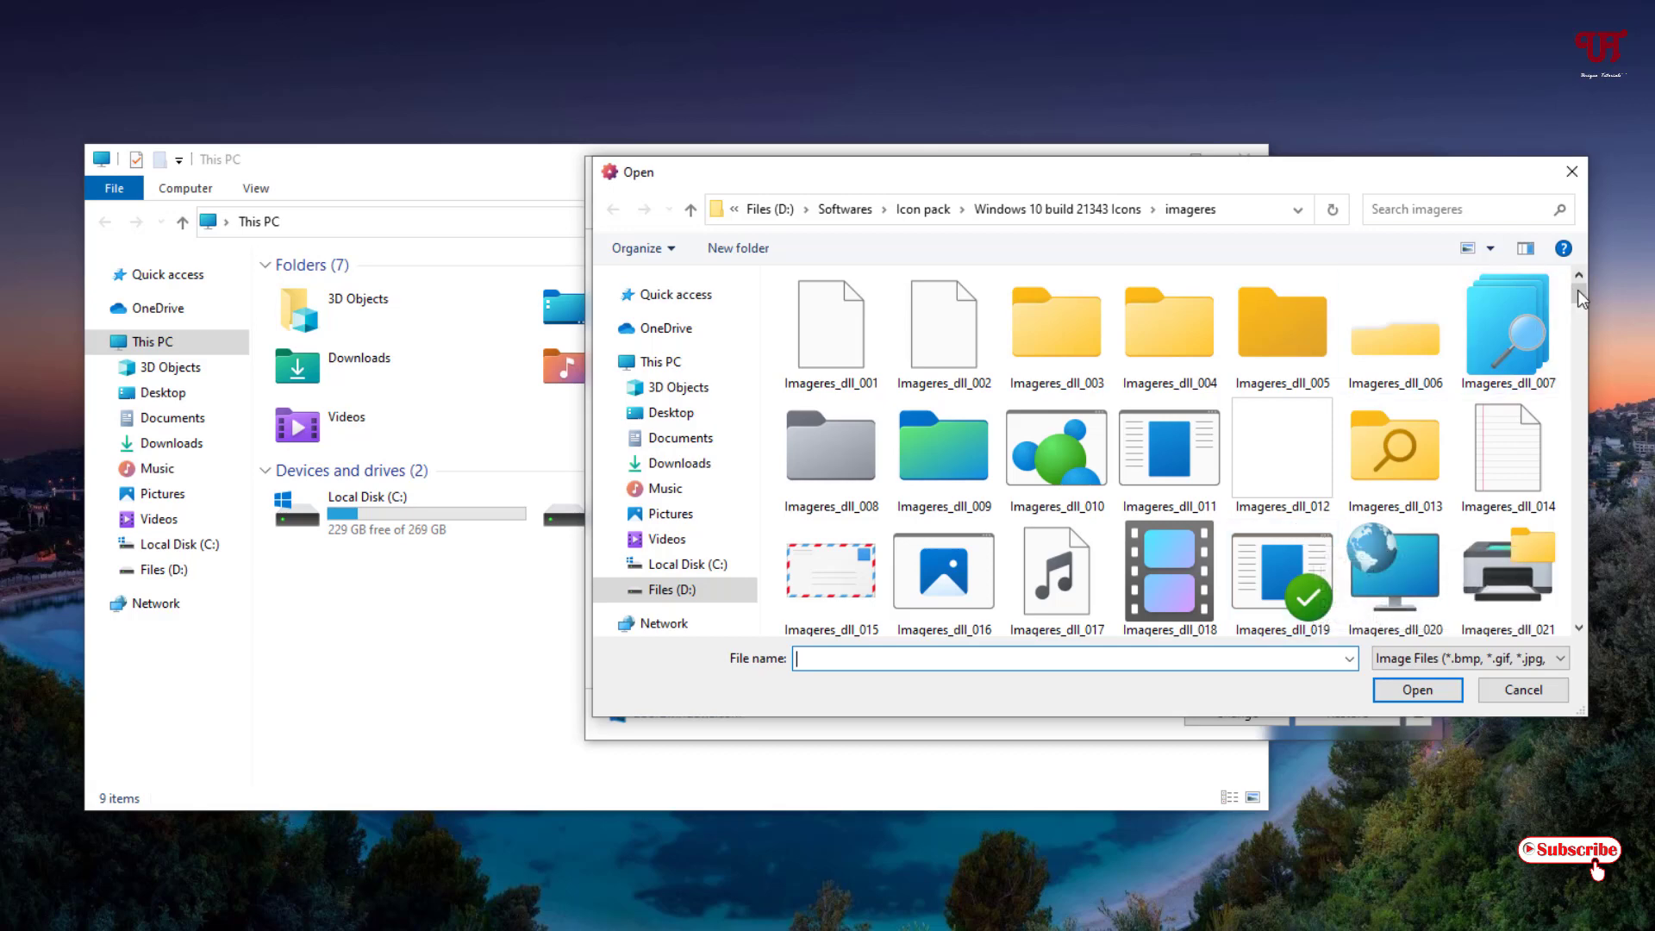
Step: Apply Imageres_dll_187 from the imageres folder as the cube icon's replacement
left_click_drag(1579, 310, 1558, 457)
scroll(1569, 411, "down", 1)
scroll(1560, 458, "down", 2)
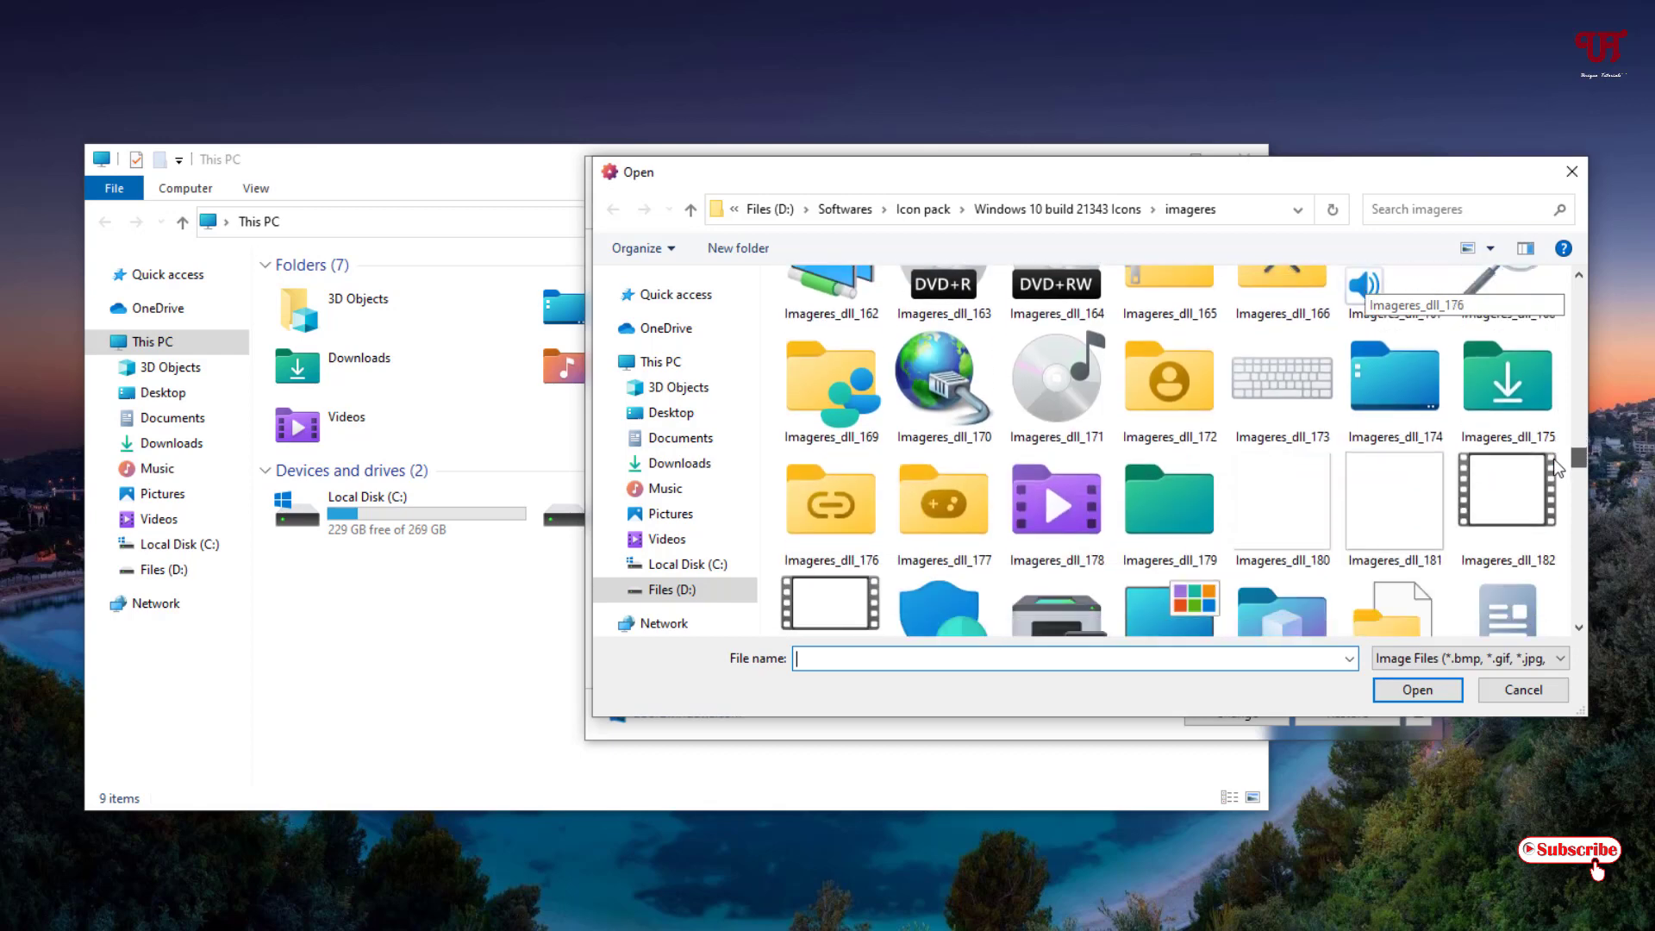
scroll(1421, 439, "down", 5)
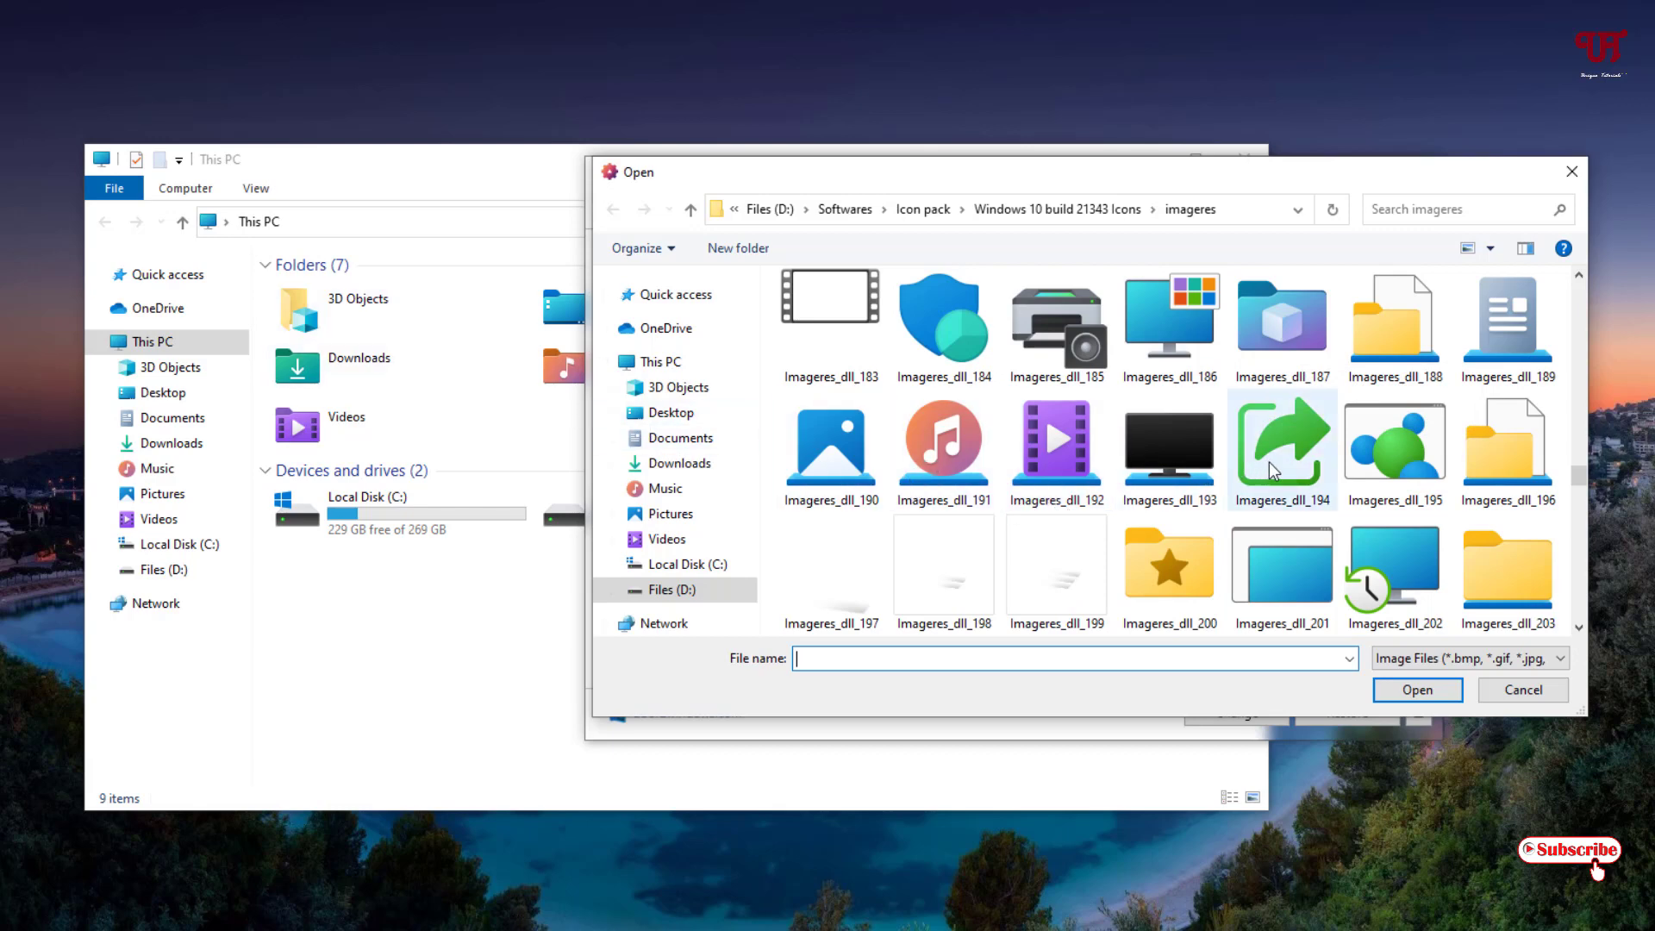
left_click(1268, 338)
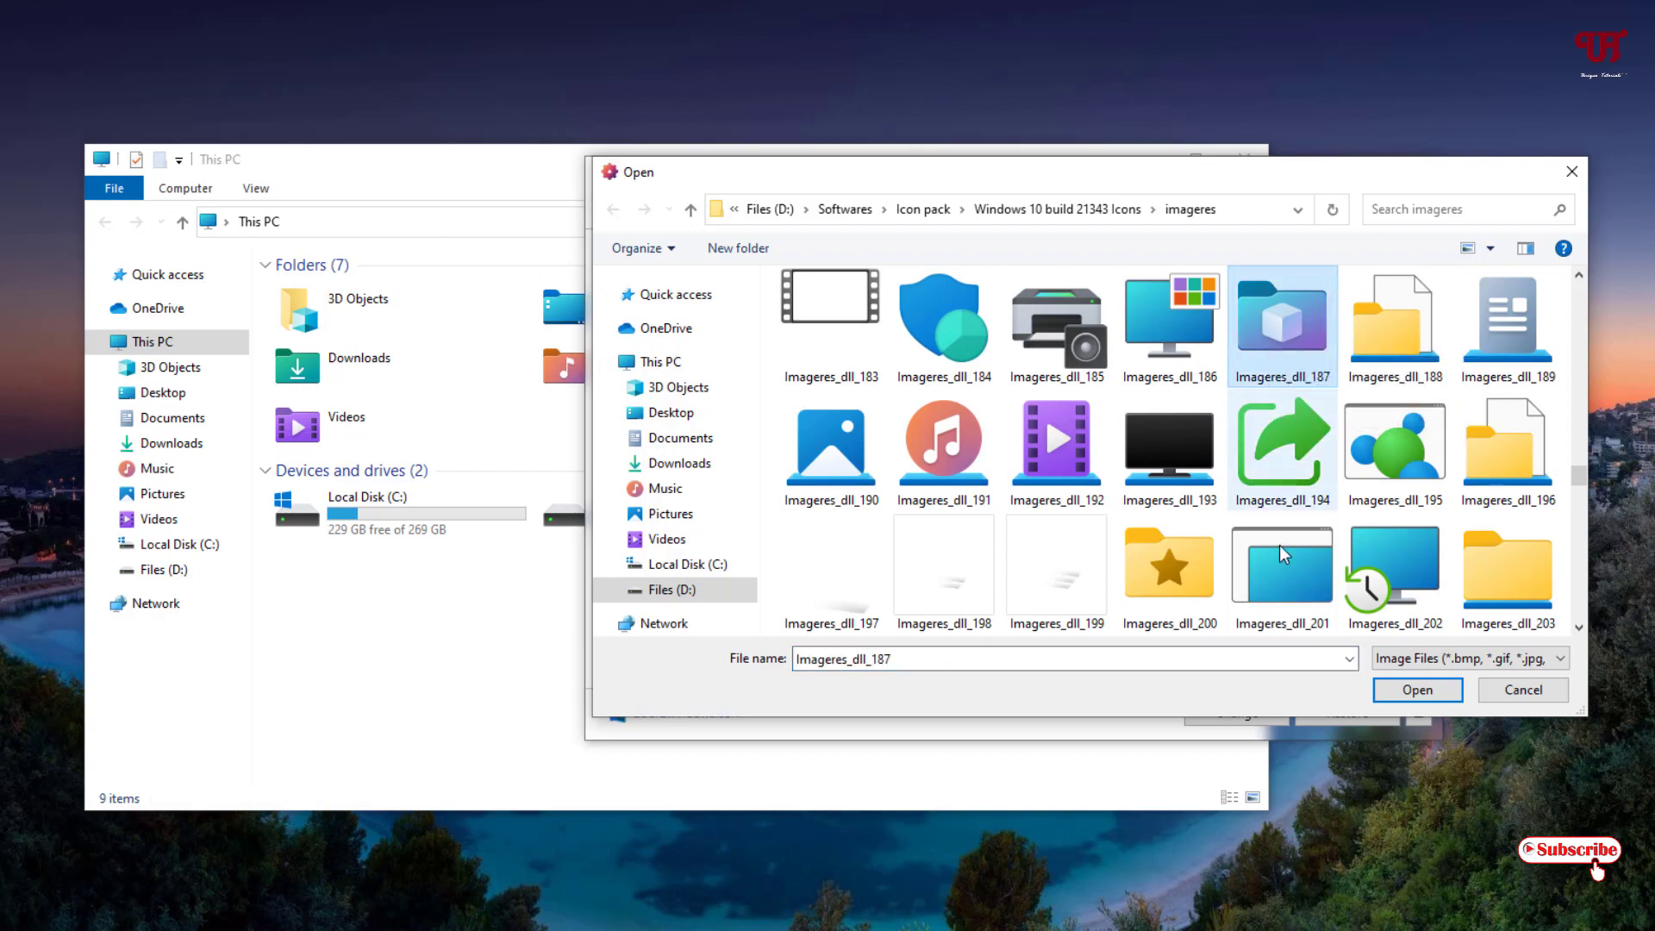
left_click(1416, 691)
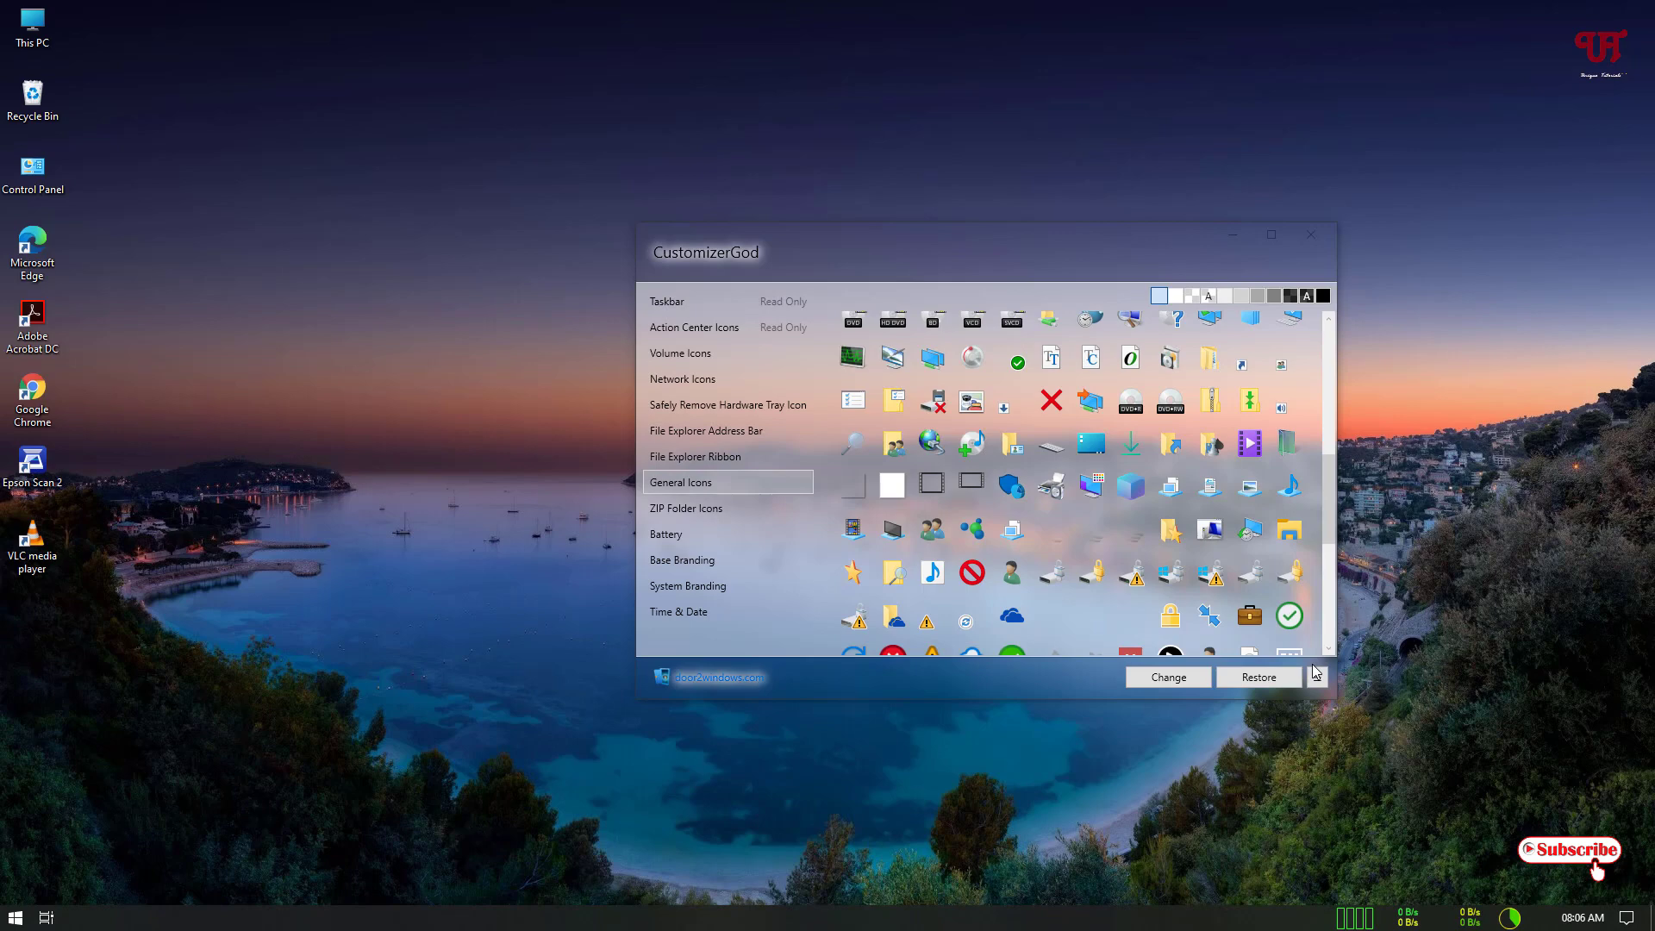
Step: Reopen This PC and compare its 3D Objects icon with CustomizerGod's cube icon 198
double_click(29, 29)
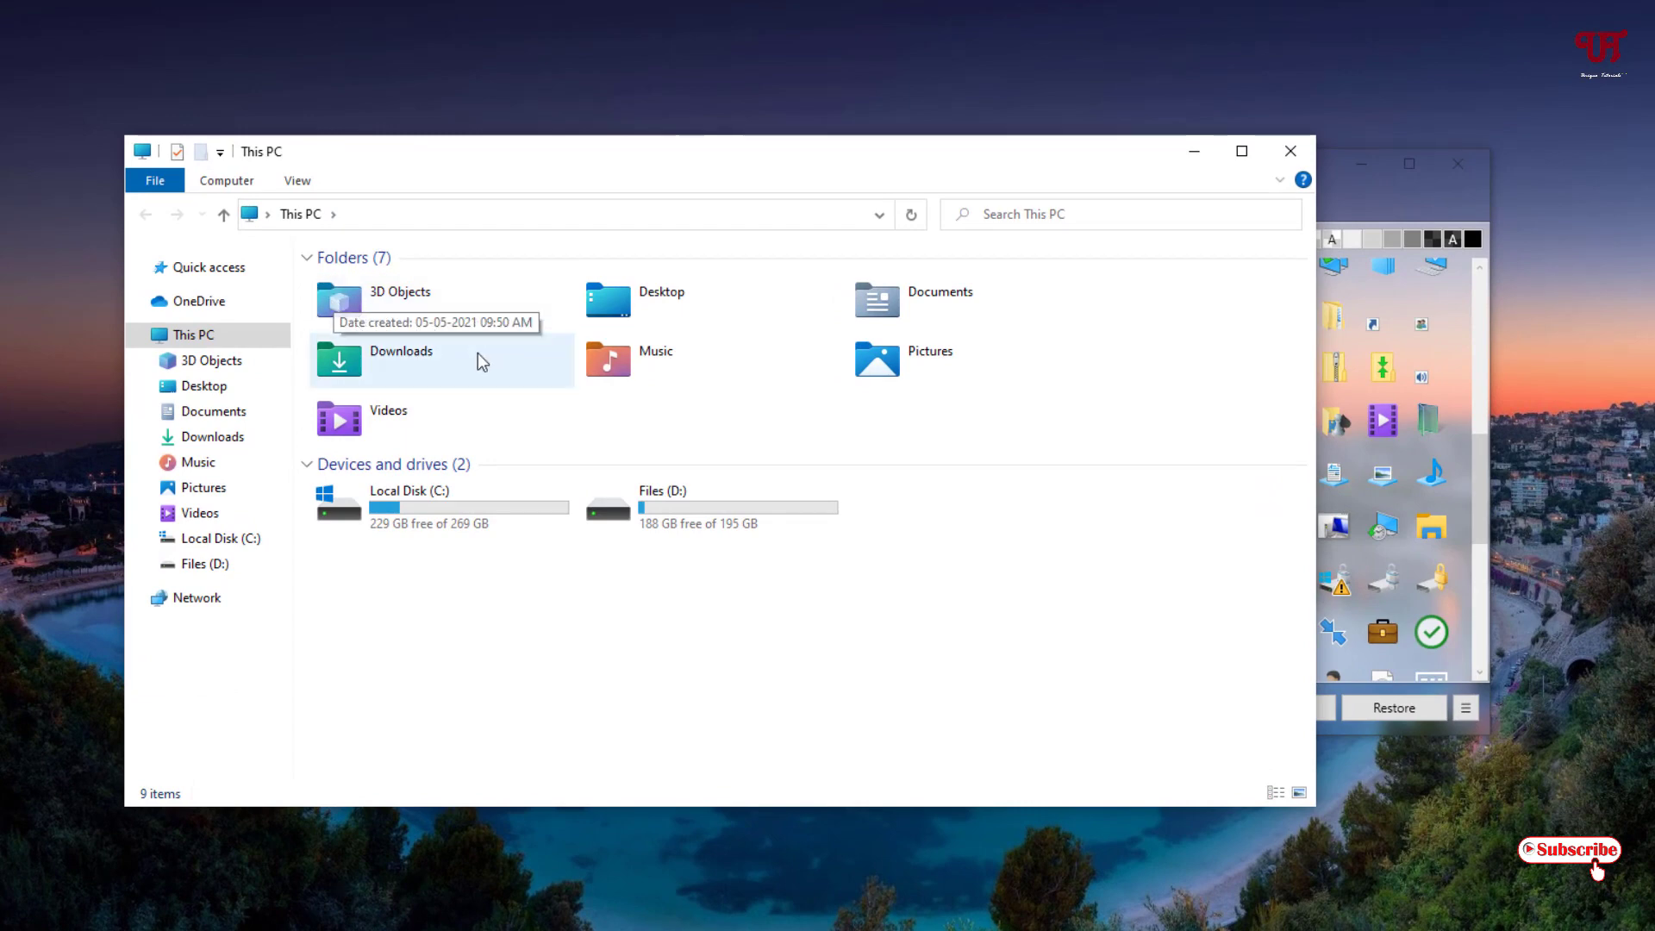
left_click(1333, 208)
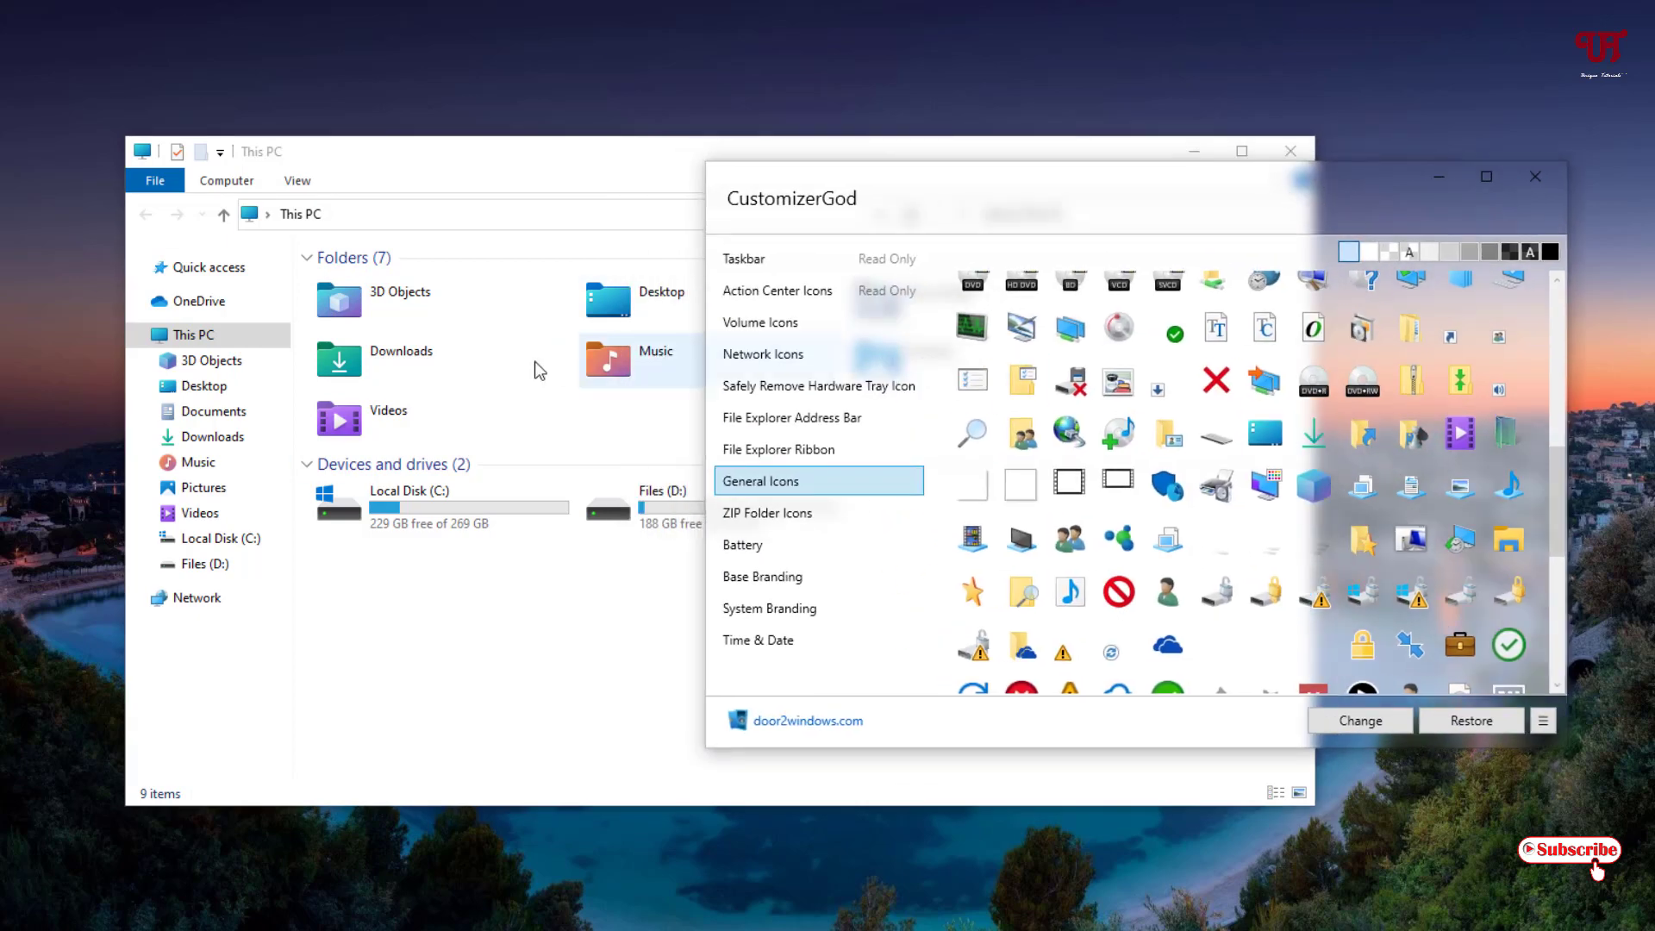
left_click(1312, 489)
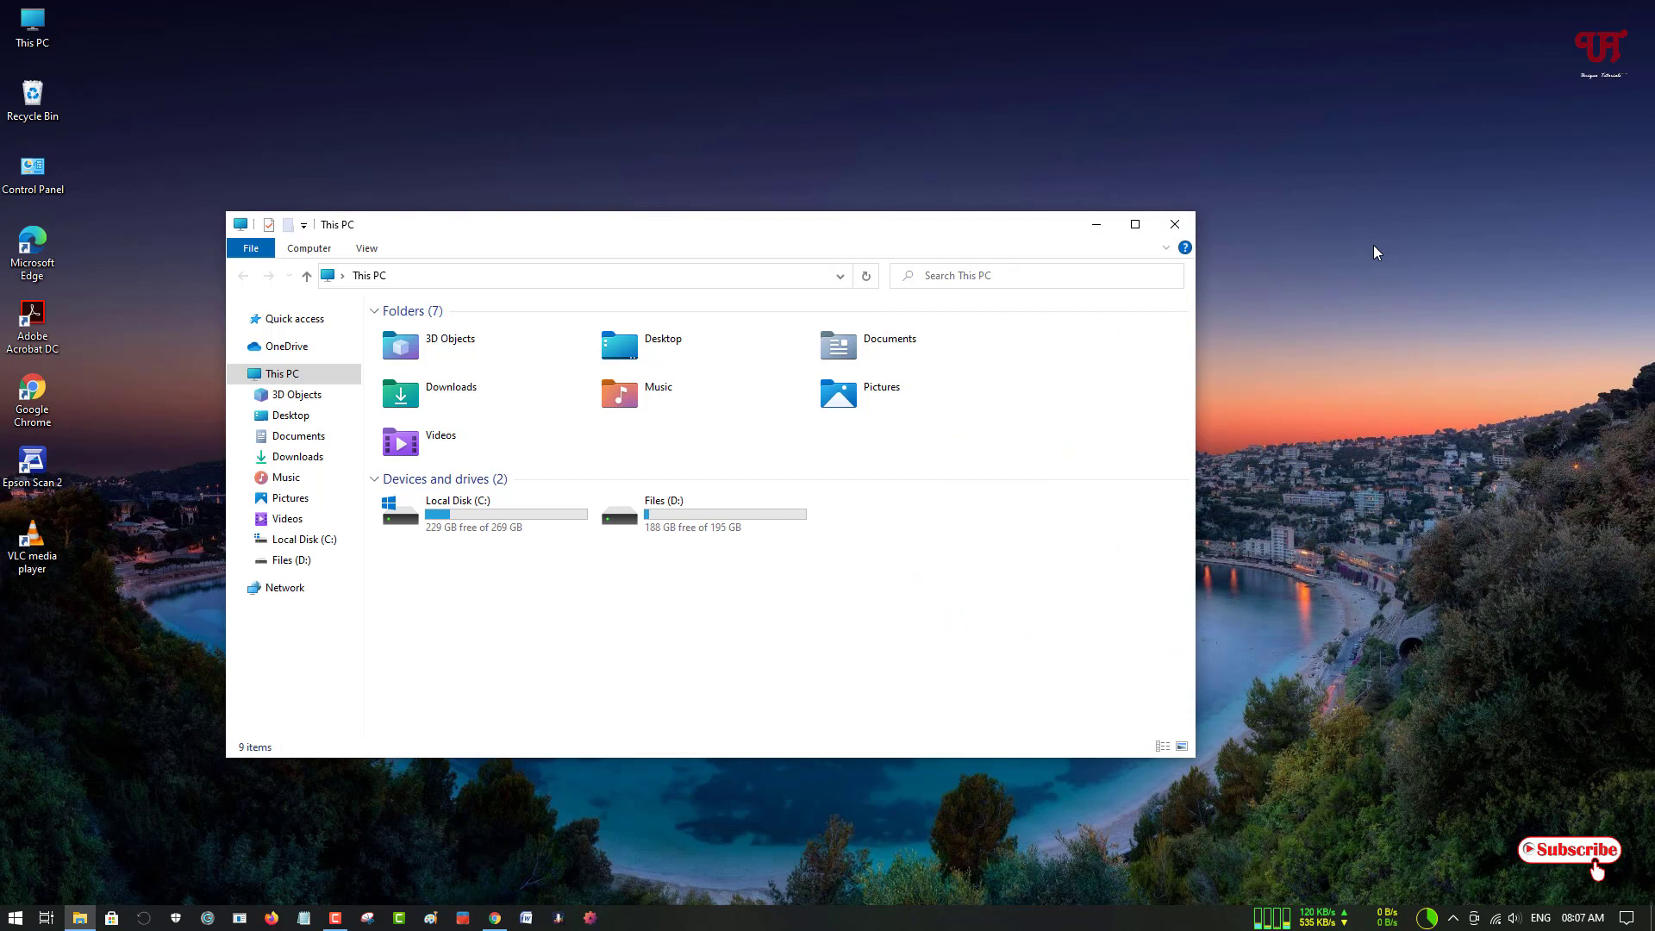
Step: Close the This PC Explorer window
left_click(1178, 222)
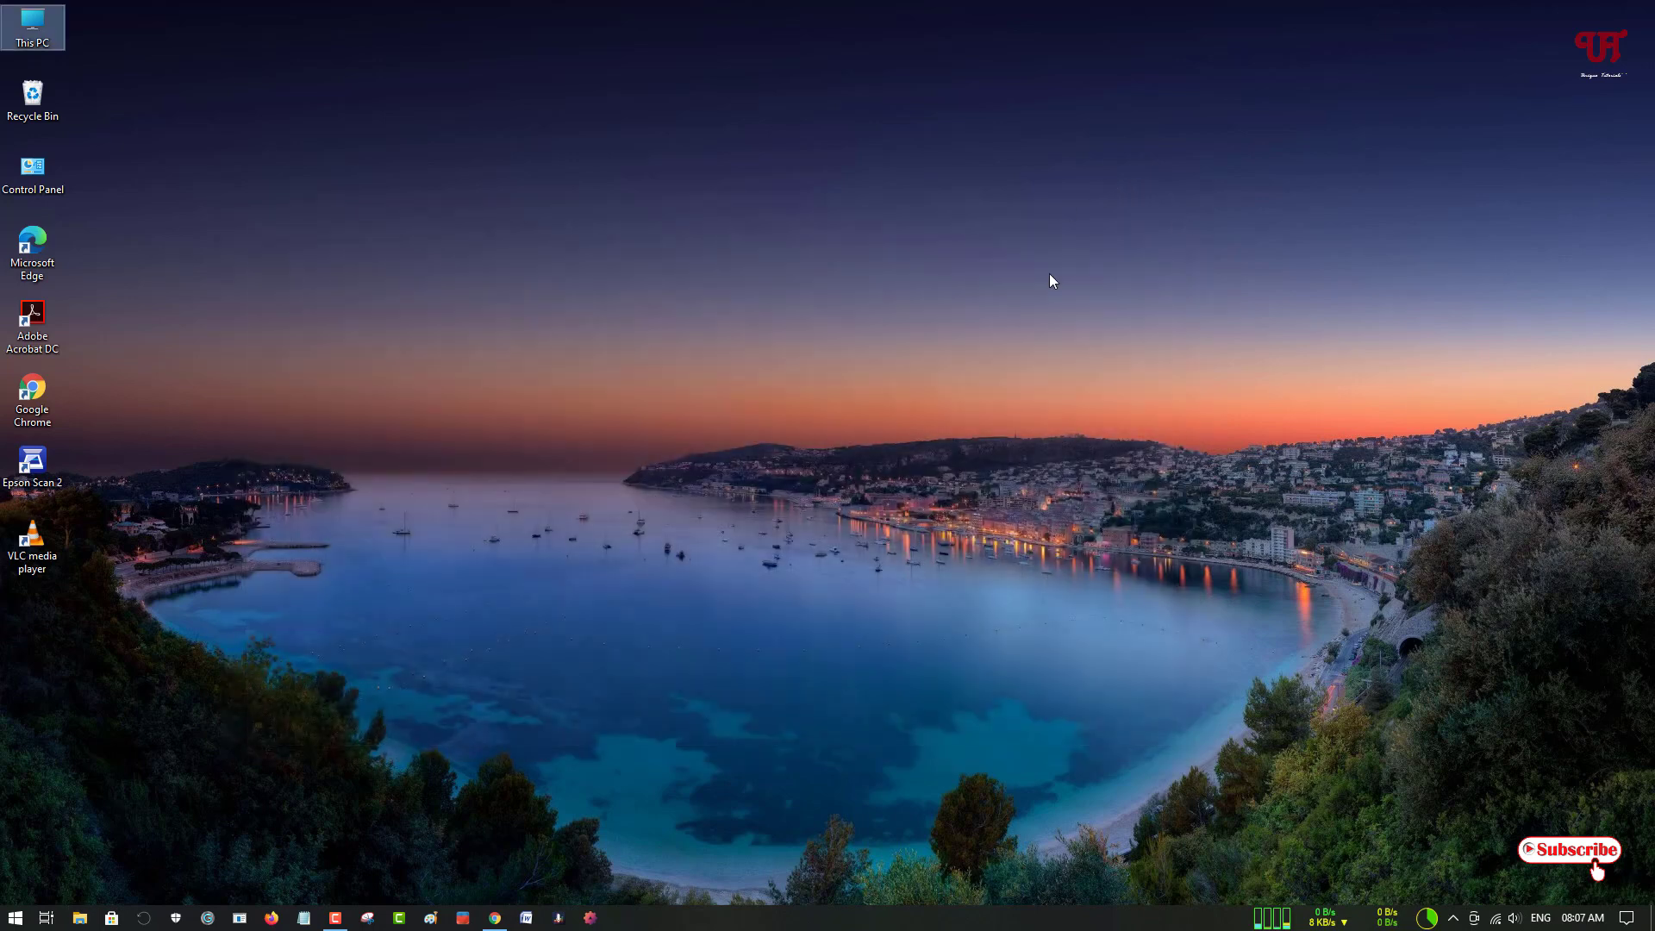